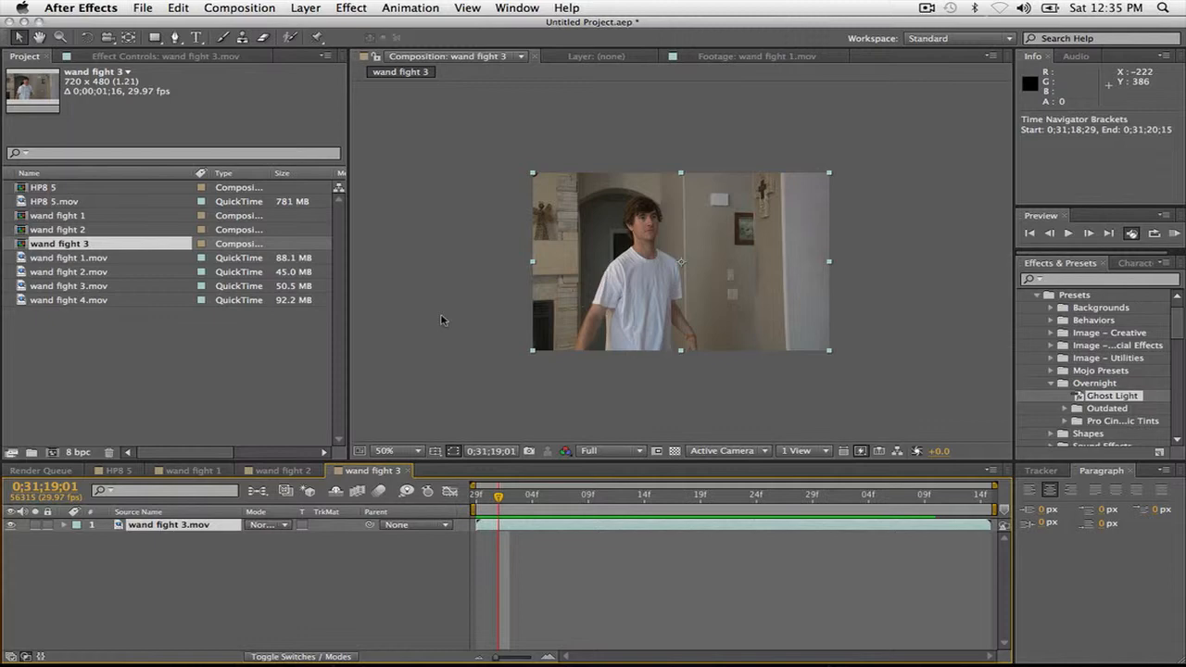
# Import Fire_04.mov from the 09. Fire folder of Action Essentials 2 into the After Effects project.
pyautogui.press('space')
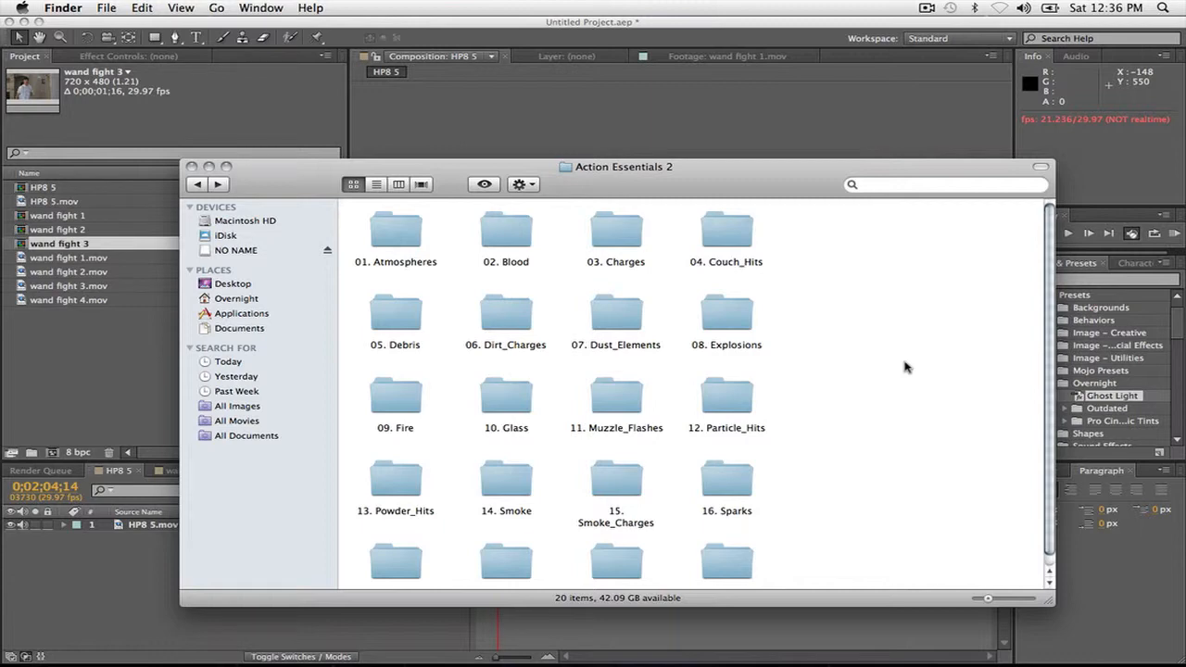
pyautogui.doubleClick(397, 397)
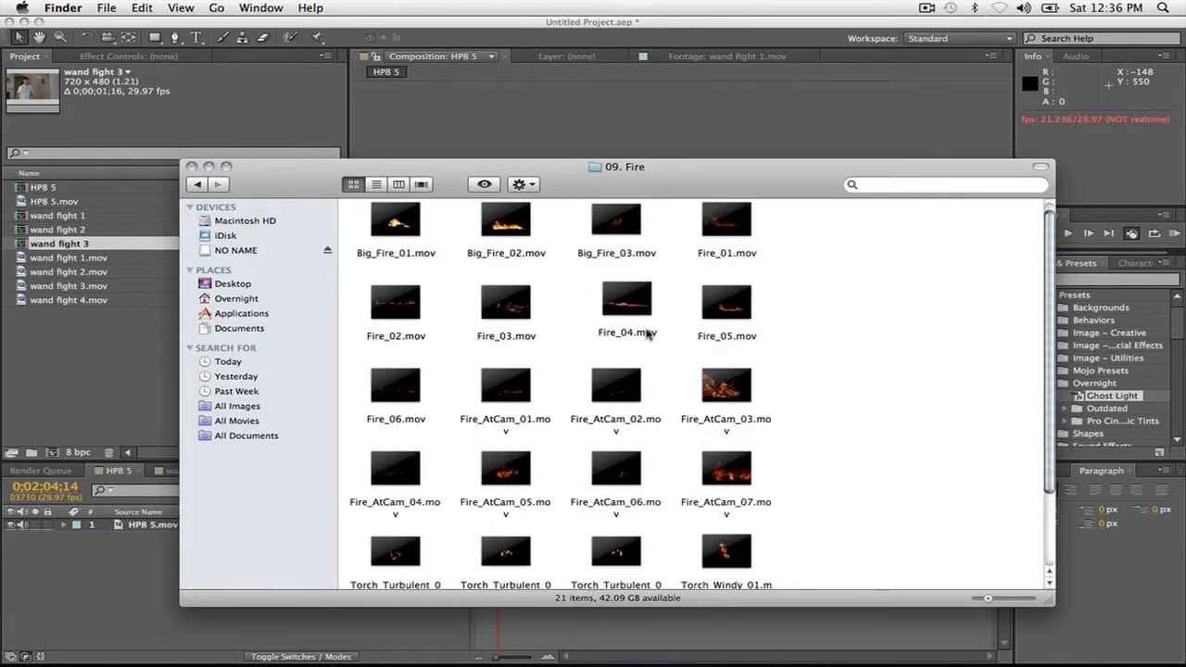
pyautogui.moveTo(615, 315)
pyautogui.moveTo(613, 312); pyautogui.dragTo(106, 361)
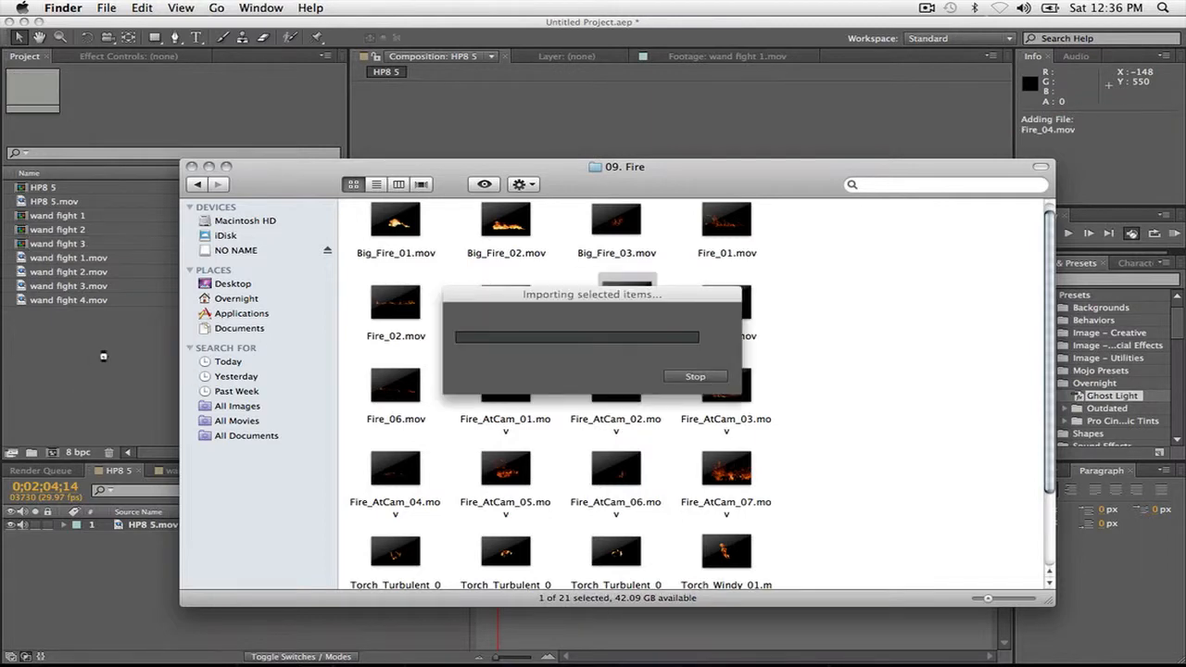
# Add Fire_04.mov above HP8 5.mov in the HP8 5 composition and set its blending mode to Add.
pyautogui.moveTo(61, 188); pyautogui.dragTo(150, 526)
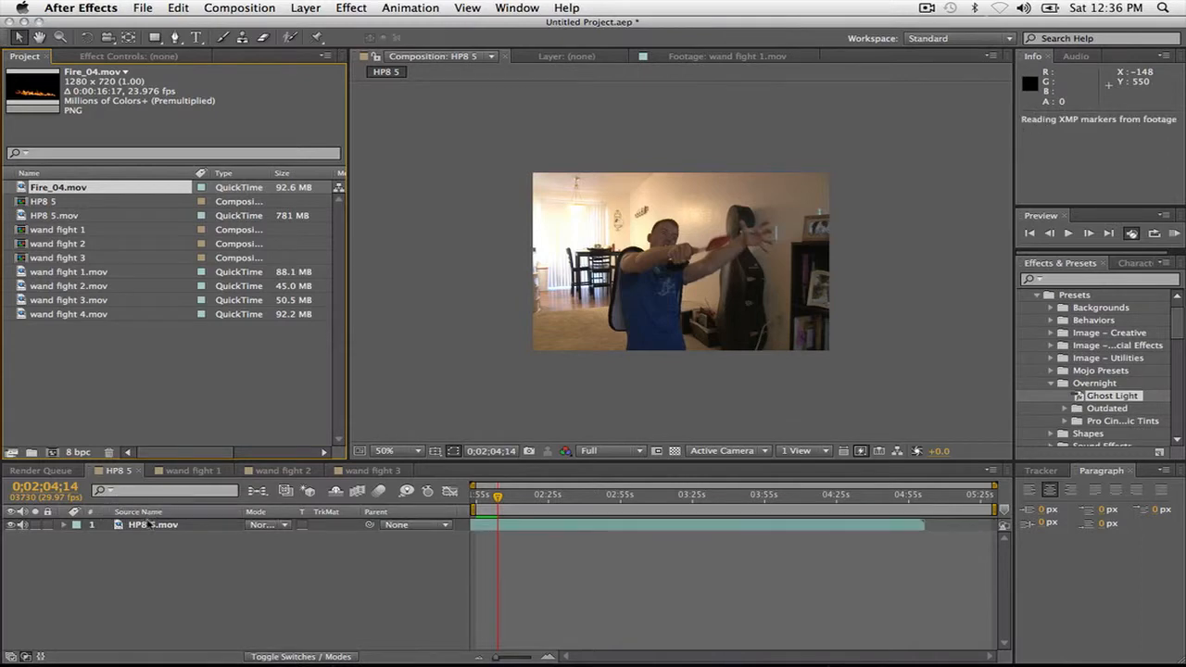
pyautogui.click(285, 526)
pyautogui.click(285, 214)
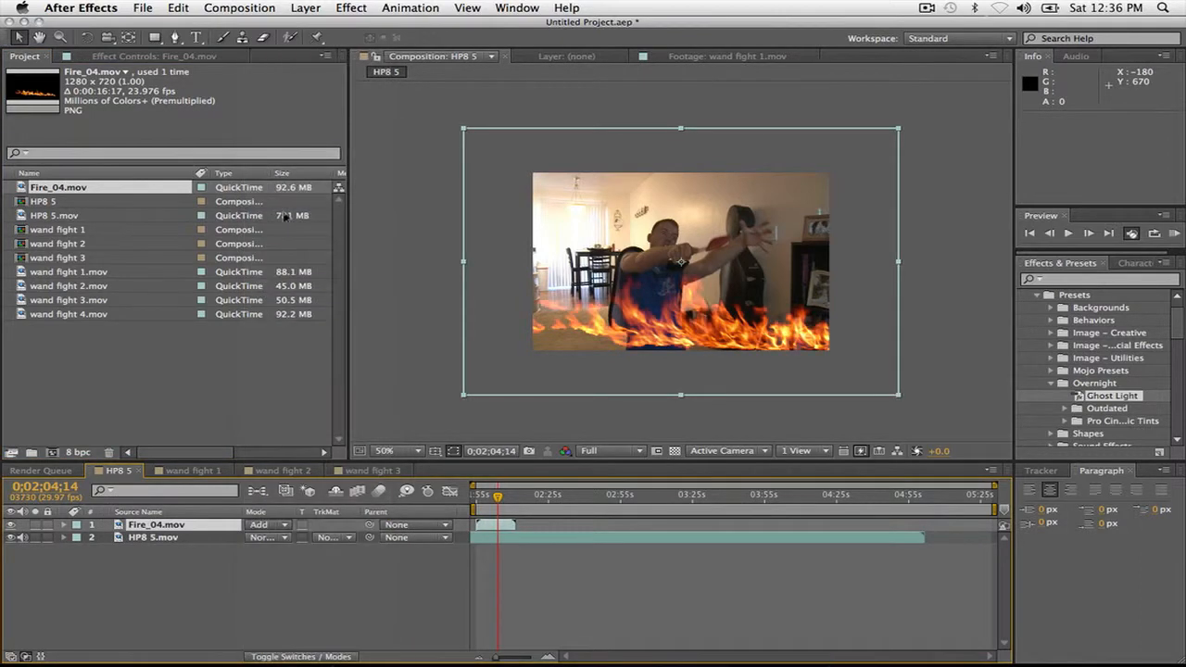
# Scale the Fire_04.mov layer to 66% and set its rotation to 180°.
pyautogui.click(64, 525)
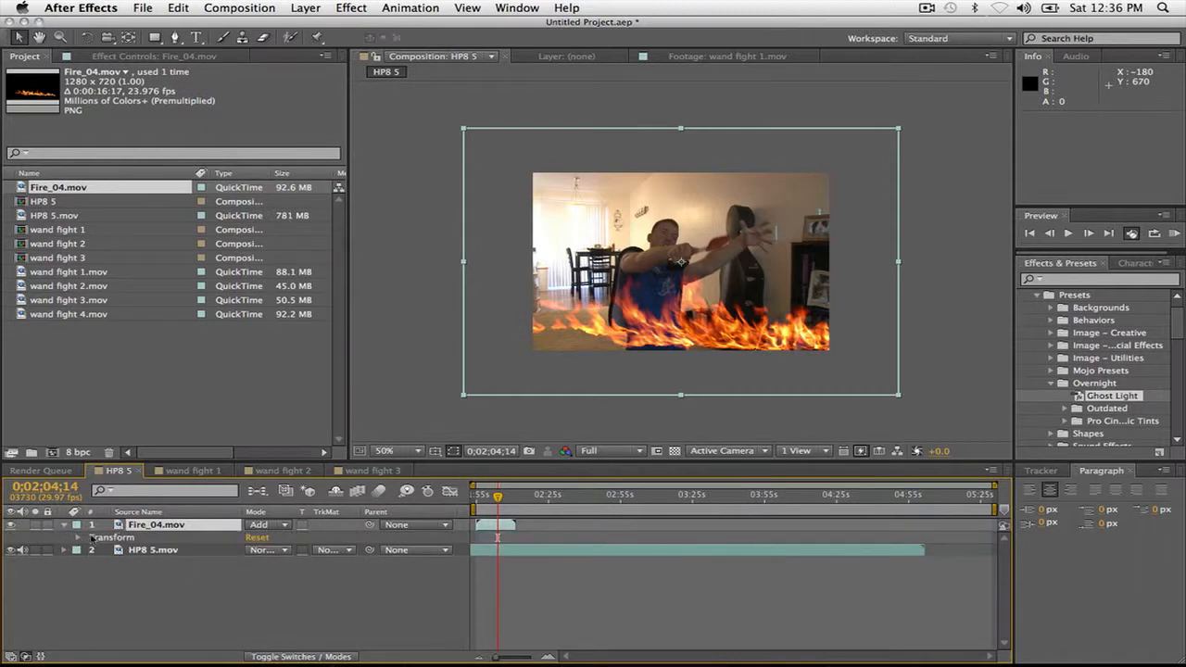
pyautogui.click(80, 539)
pyautogui.moveTo(278, 575); pyautogui.dragTo(250, 579)
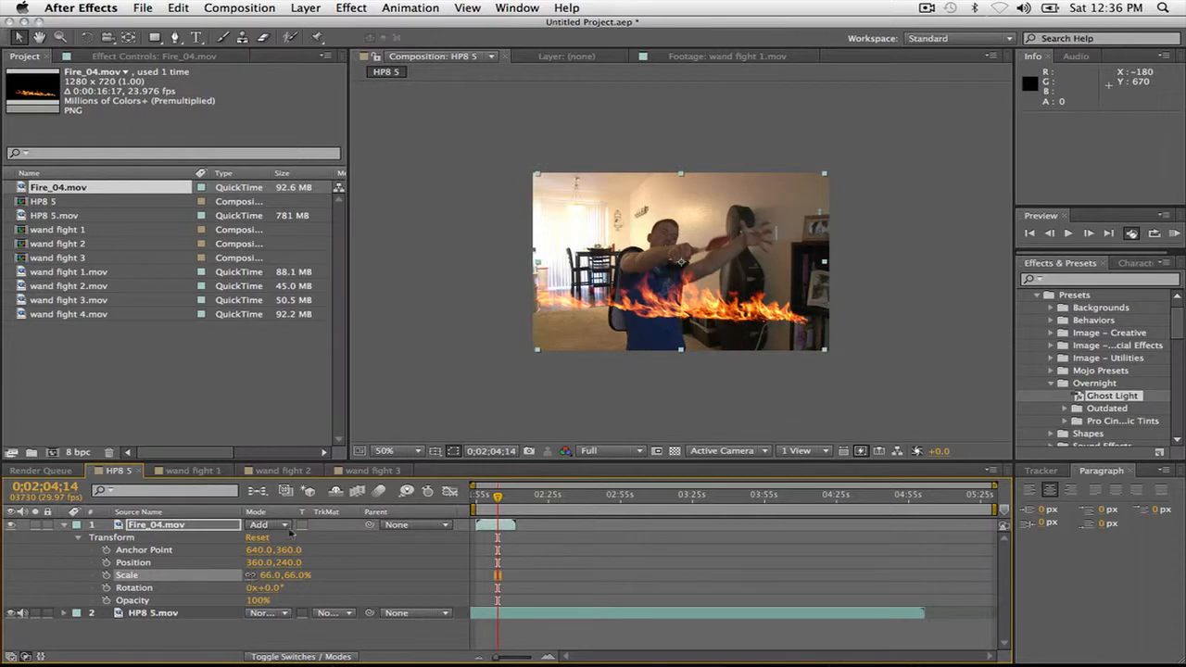
pyautogui.click(271, 589)
pyautogui.click(377, 572)
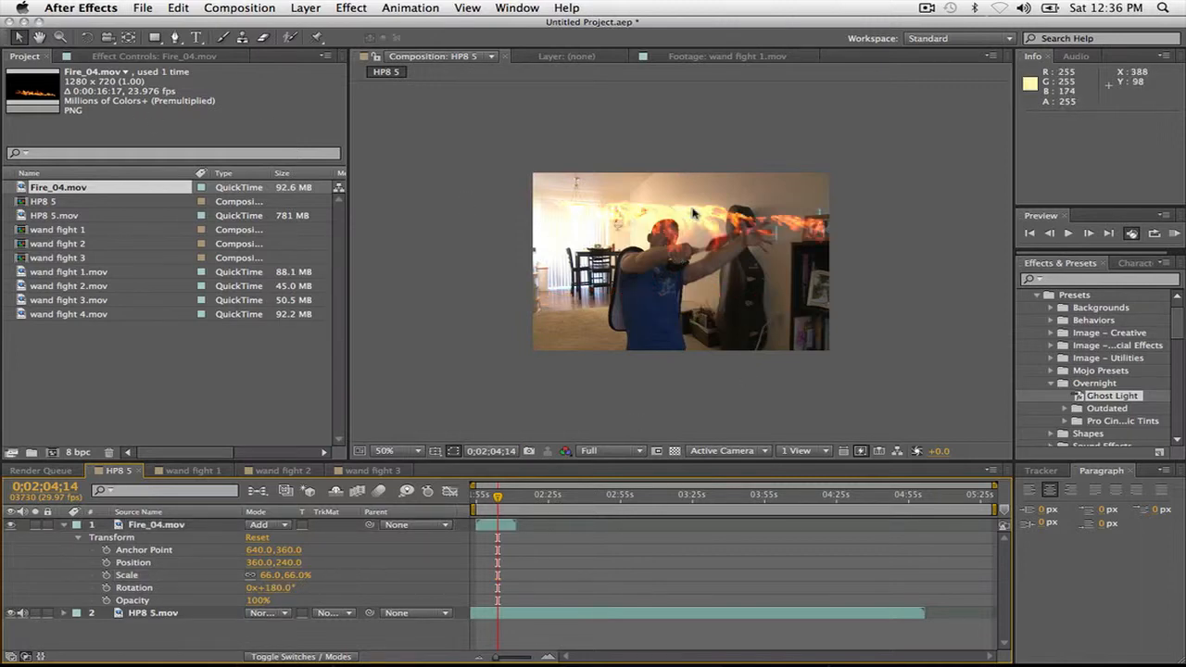
# Move the fire layer to about 620, 418 in the frame and play a short preview.
pyautogui.moveTo(696, 215); pyautogui.dragTo(788, 288)
pyautogui.press('space')
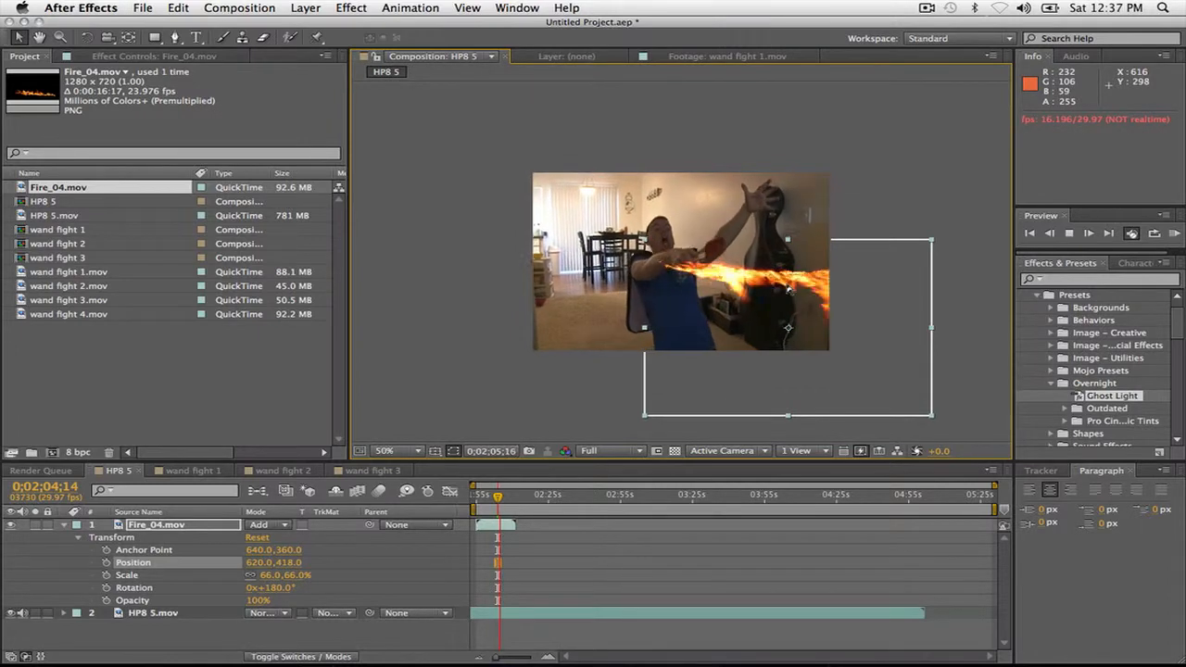
pyautogui.press('space')
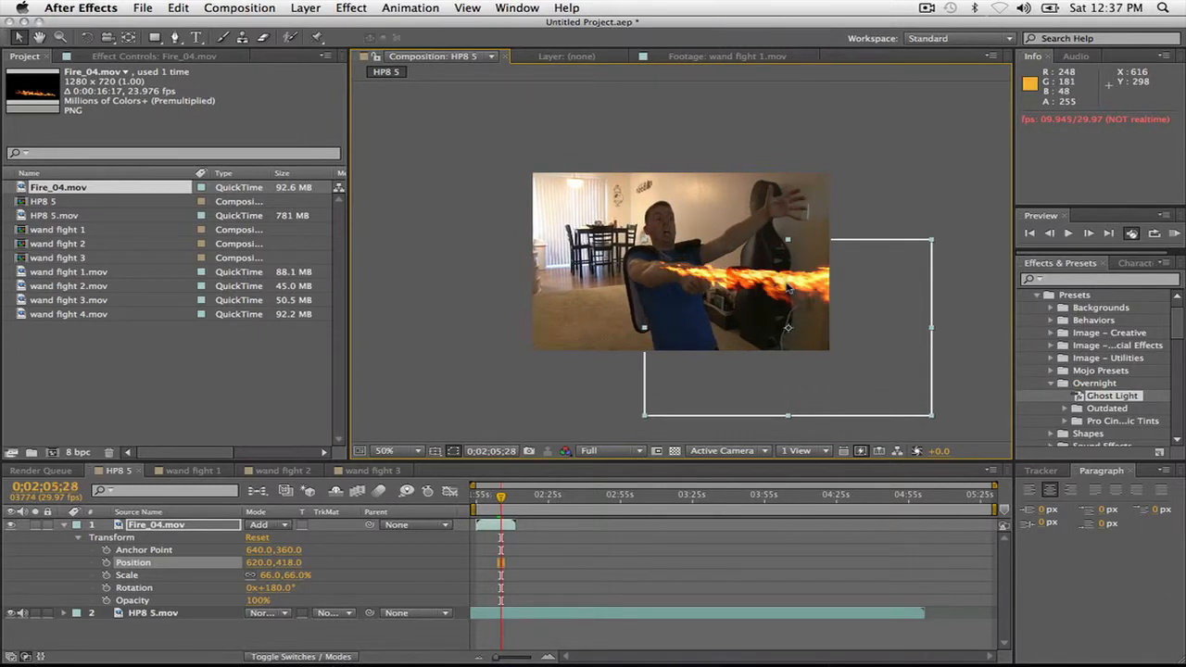
# Set the current time to 0;01;57;03 and shift the Fire_04.mov layer so it starts at that frame.
pyautogui.moveTo(501, 494); pyautogui.dragTo(441, 497)
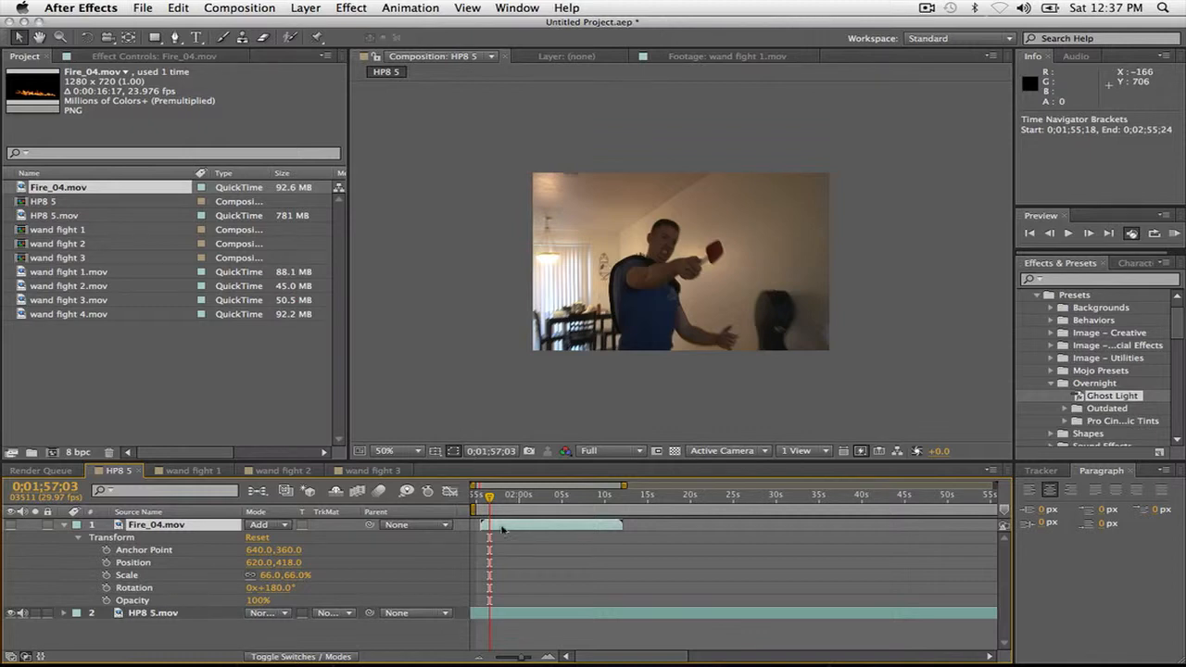
pyautogui.moveTo(502, 526); pyautogui.dragTo(512, 527)
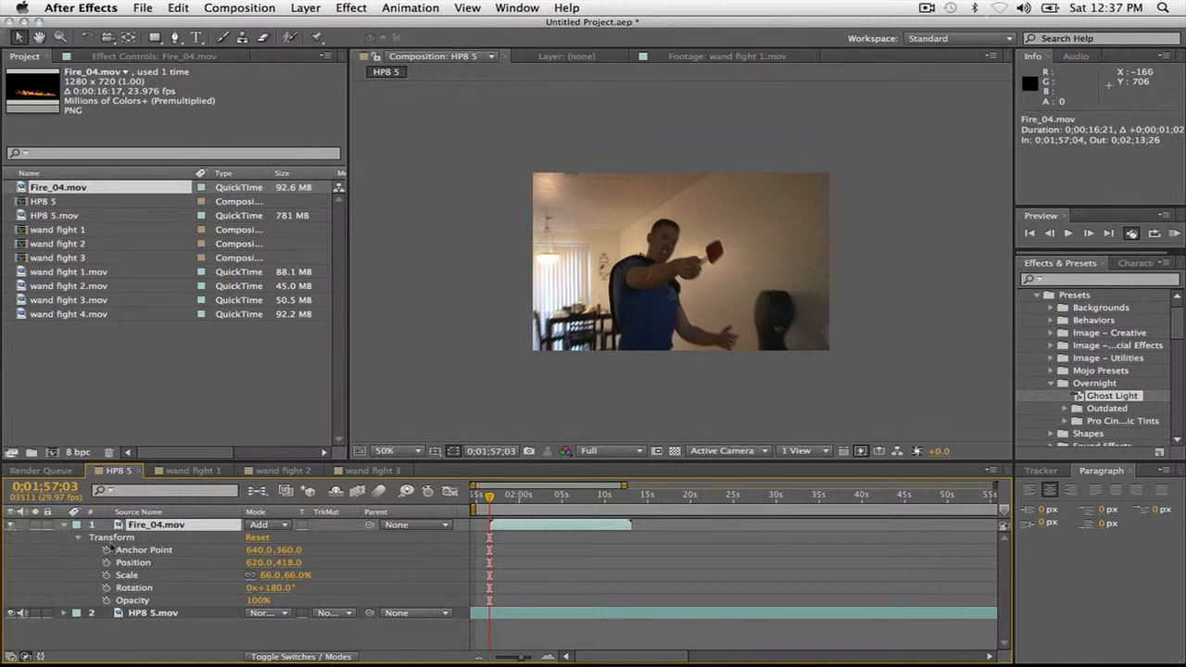
pyautogui.moveTo(526, 660); pyautogui.dragTo(531, 660)
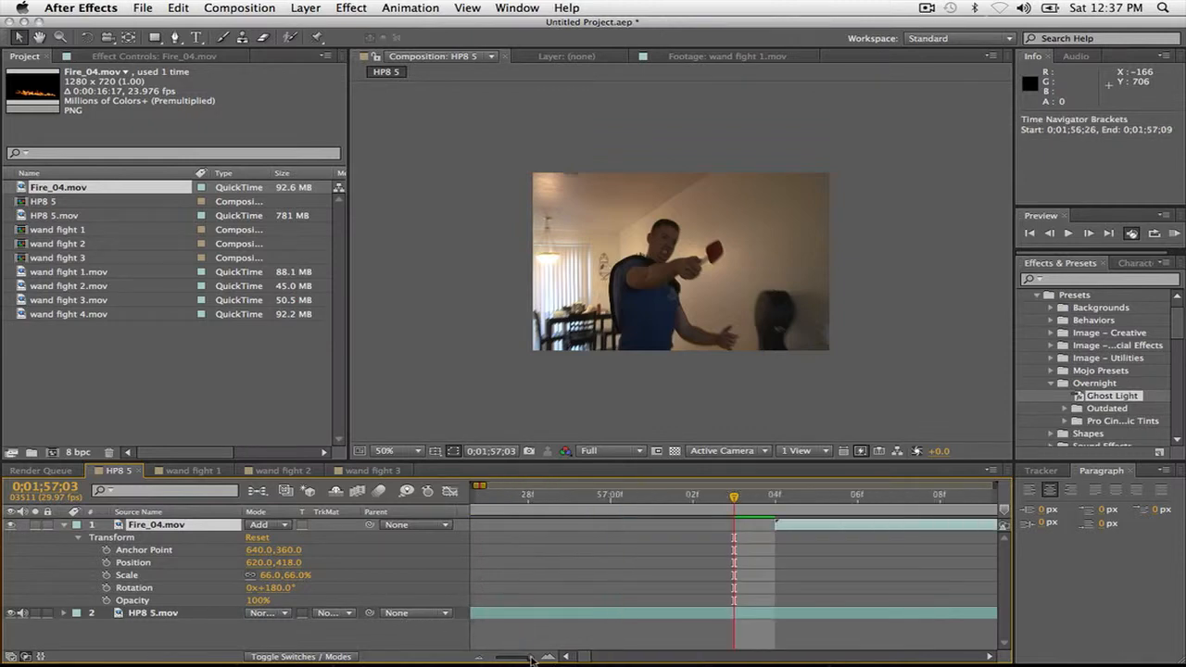
pyautogui.moveTo(832, 524); pyautogui.dragTo(793, 525)
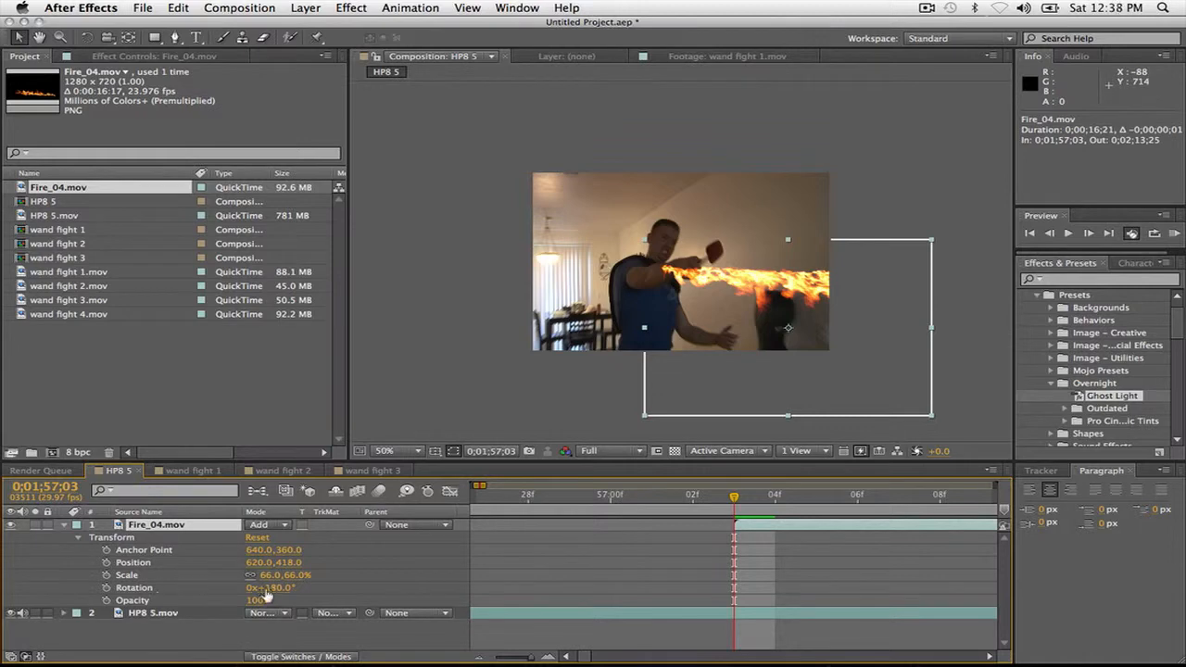
# Rotate the fire layer to 169° and move it to about 764, 294 so the flames start at the wand tip.
pyautogui.moveTo(274, 587)
pyautogui.mouseDown()
pyautogui.moveTo(292, 588)
pyautogui.moveTo(274, 589)
pyautogui.mouseUp()
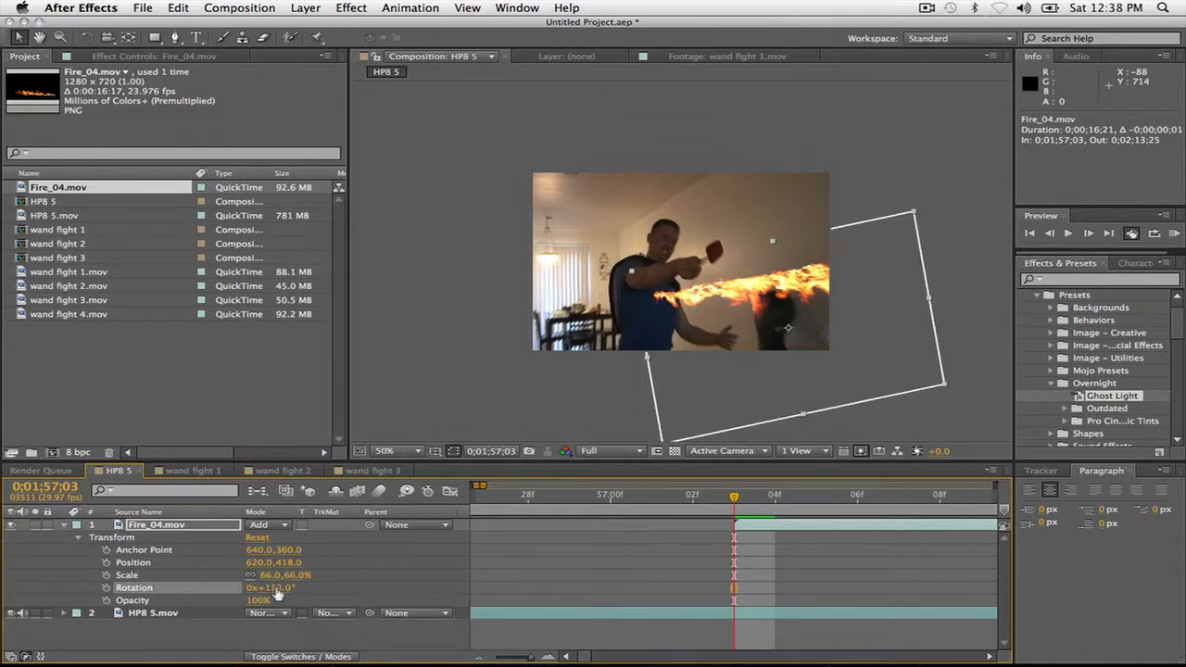
pyautogui.moveTo(706, 305); pyautogui.dragTo(771, 250)
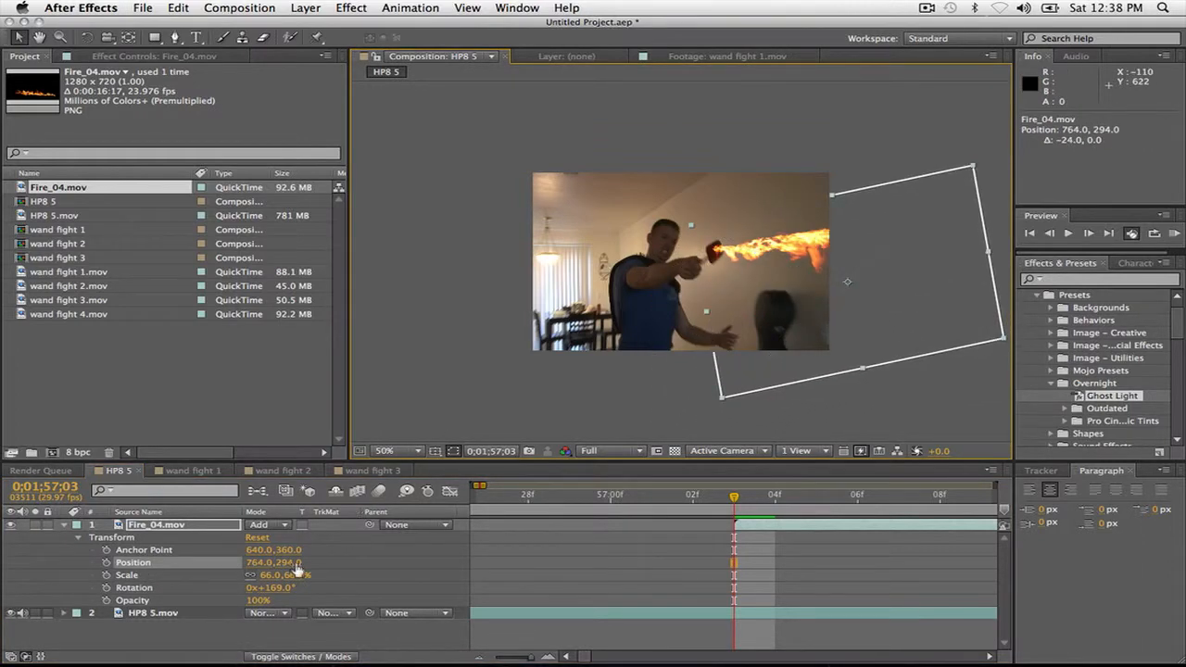
# Make the fire layer 3D and rotate its orientation to about 21.5°, 47.6°, 342.9°.
pyautogui.click(316, 656)
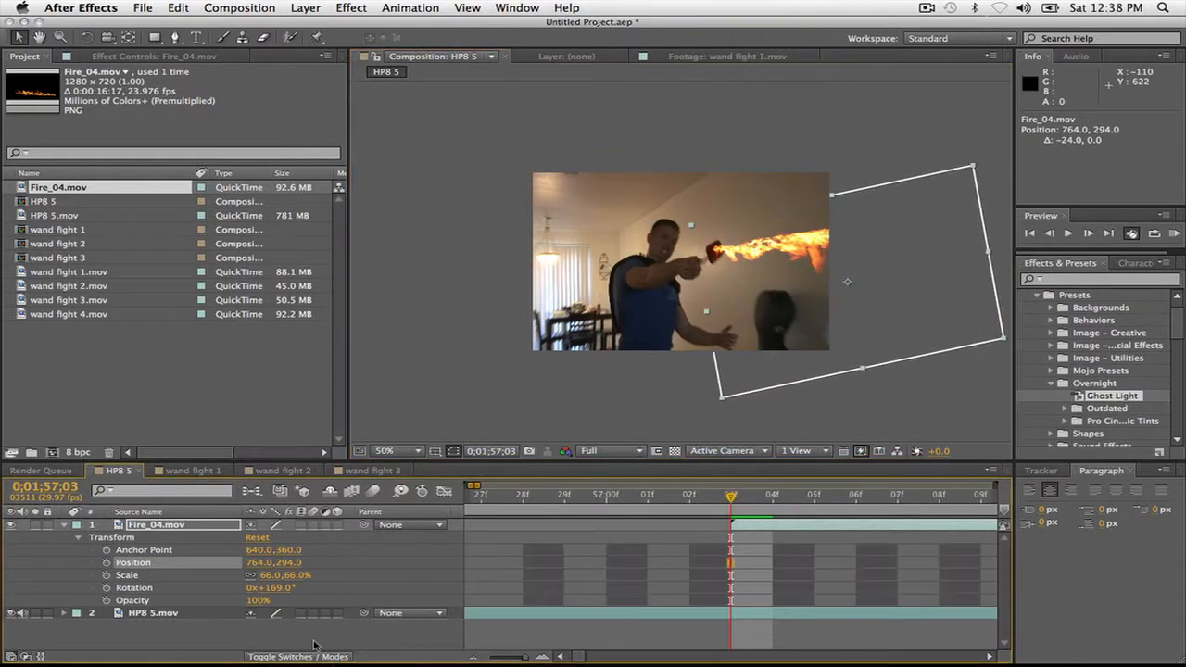
pyautogui.click(336, 524)
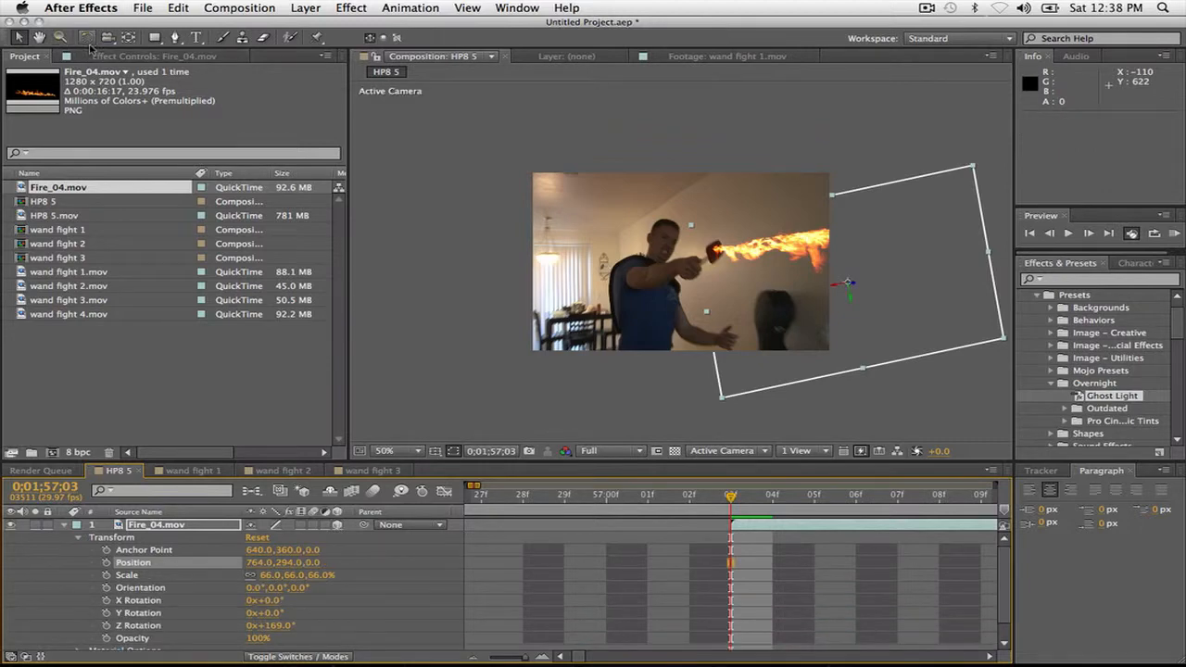
pyautogui.click(86, 38)
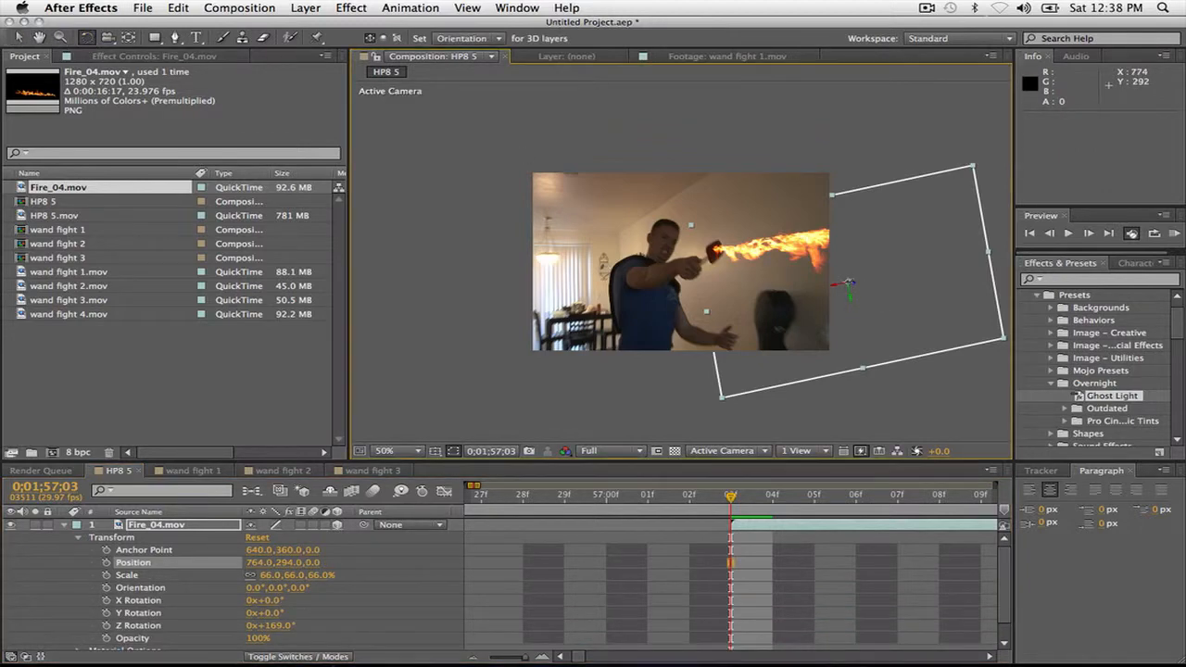
pyautogui.moveTo(851, 281); pyautogui.dragTo(834, 321)
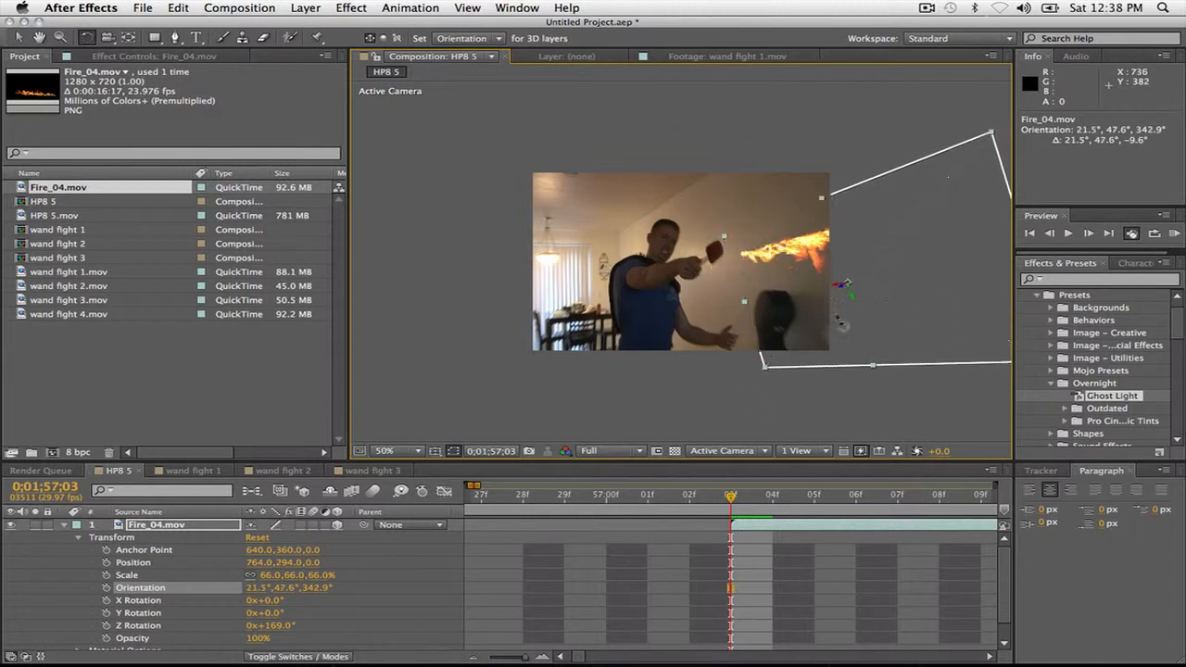
# Move the 3D fire layer back to the wand tip at about 687.1, 291.1, 108.5 and start keyframing its Position.
pyautogui.click(17, 38)
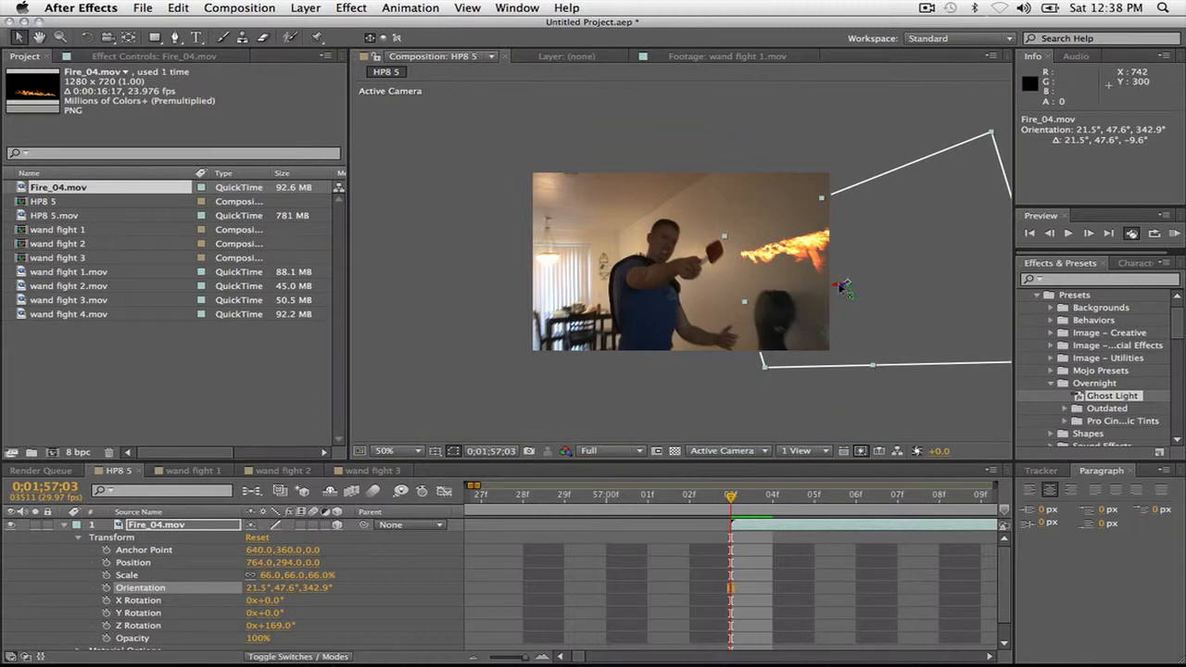
pyautogui.moveTo(840, 286); pyautogui.dragTo(811, 286)
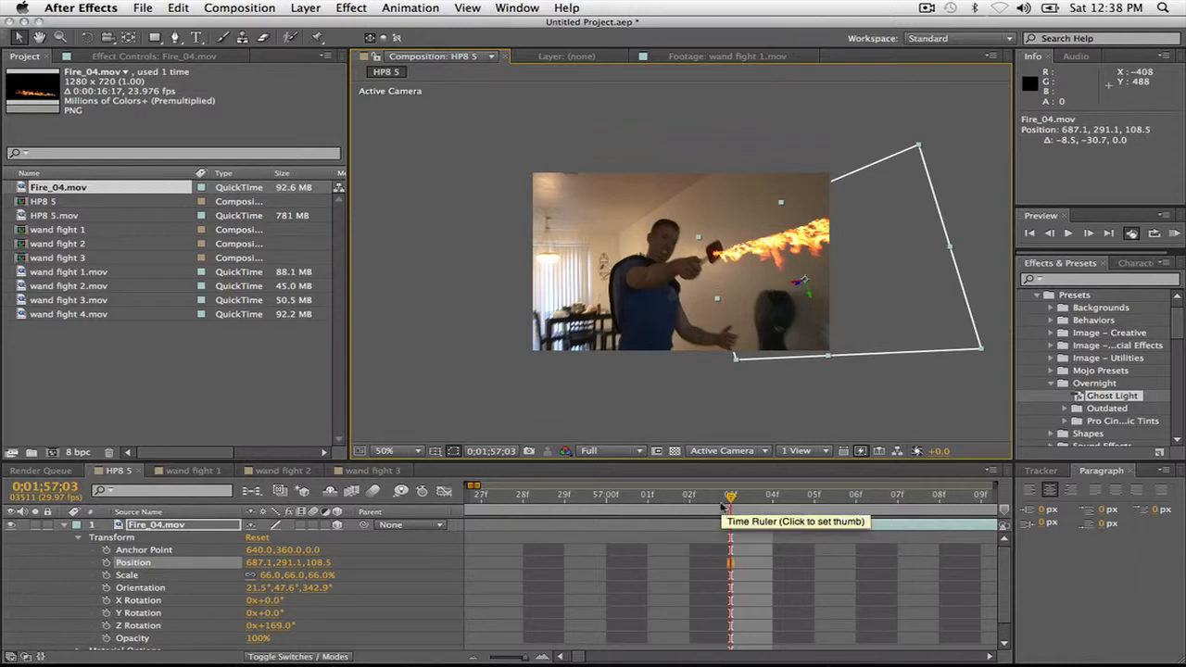
pyautogui.click(106, 563)
# Keyframe the fire's Position frame by frame through 0;01;57;25 so the flames follow the wand tip.
pyautogui.press('pagedown')
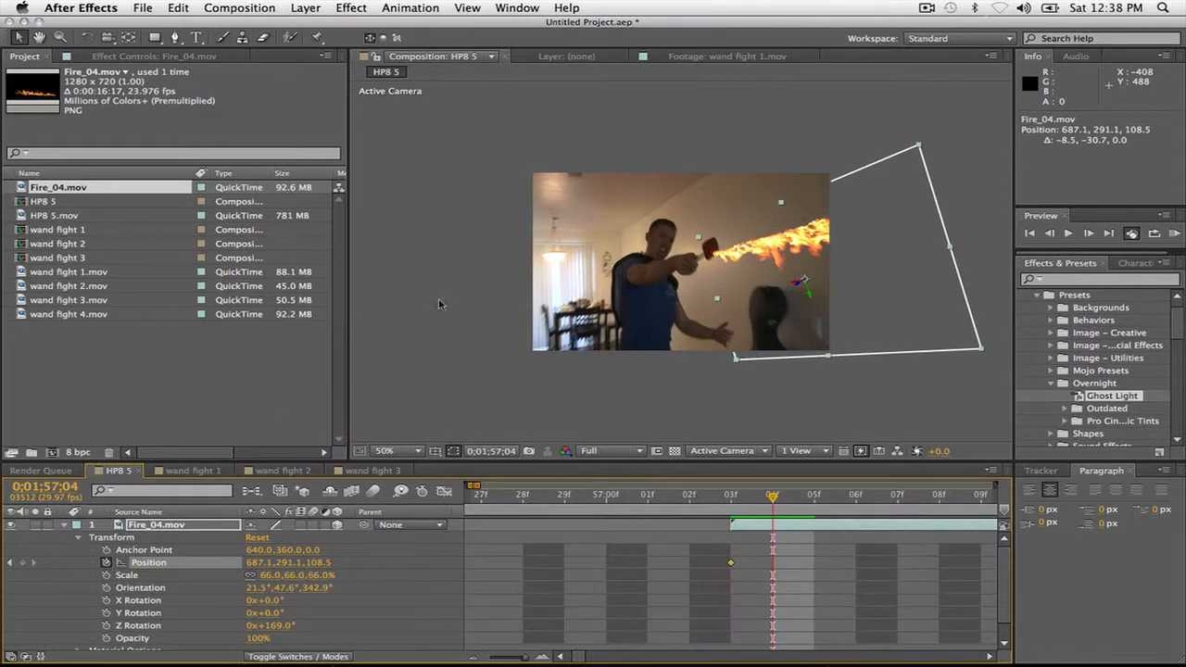
pyautogui.moveTo(788, 254)
pyautogui.mouseDown()
pyautogui.moveTo(785, 239)
pyautogui.moveTo(779, 264)
pyautogui.mouseUp()
pyautogui.press('pagedown')
pyautogui.press('pagedown')
pyautogui.press('pagedown')
pyautogui.press('pagedown')
pyautogui.press('pagedown')
pyautogui.press('pagedown')
pyautogui.press('pagedown')
pyautogui.press('pagedown')
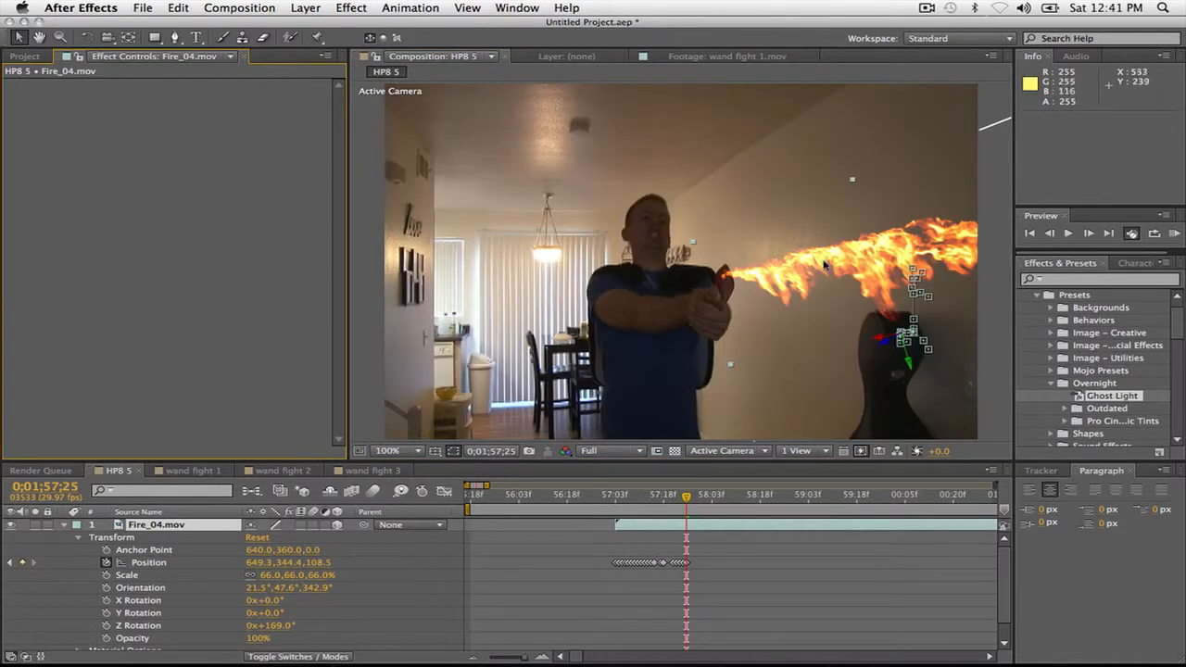
# Apply CC Vector Blur to the Fire_04.mov layer and set its Amount to 25.
pyautogui.click(361, 6)
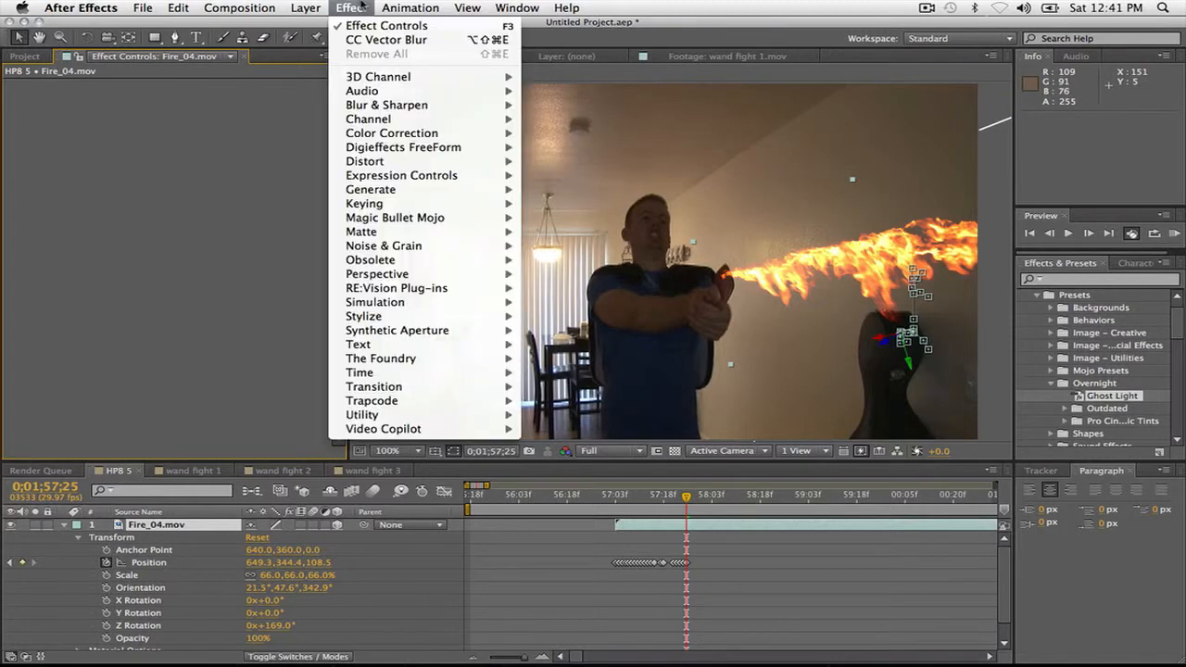
pyautogui.moveTo(408, 106)
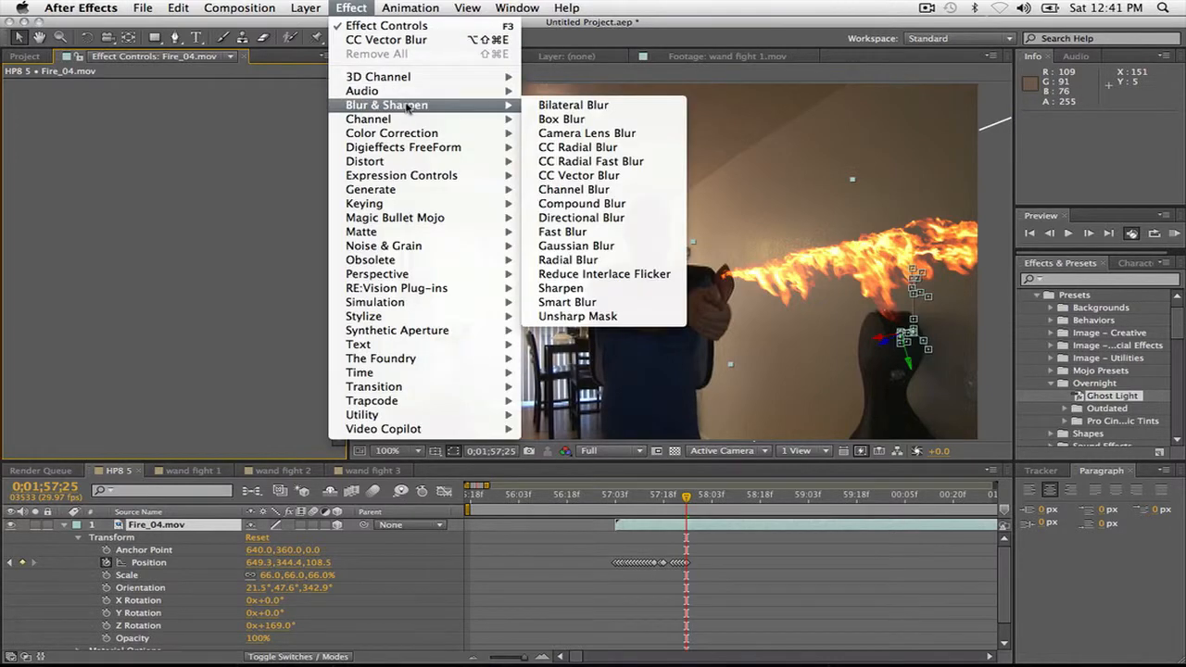
pyautogui.click(604, 175)
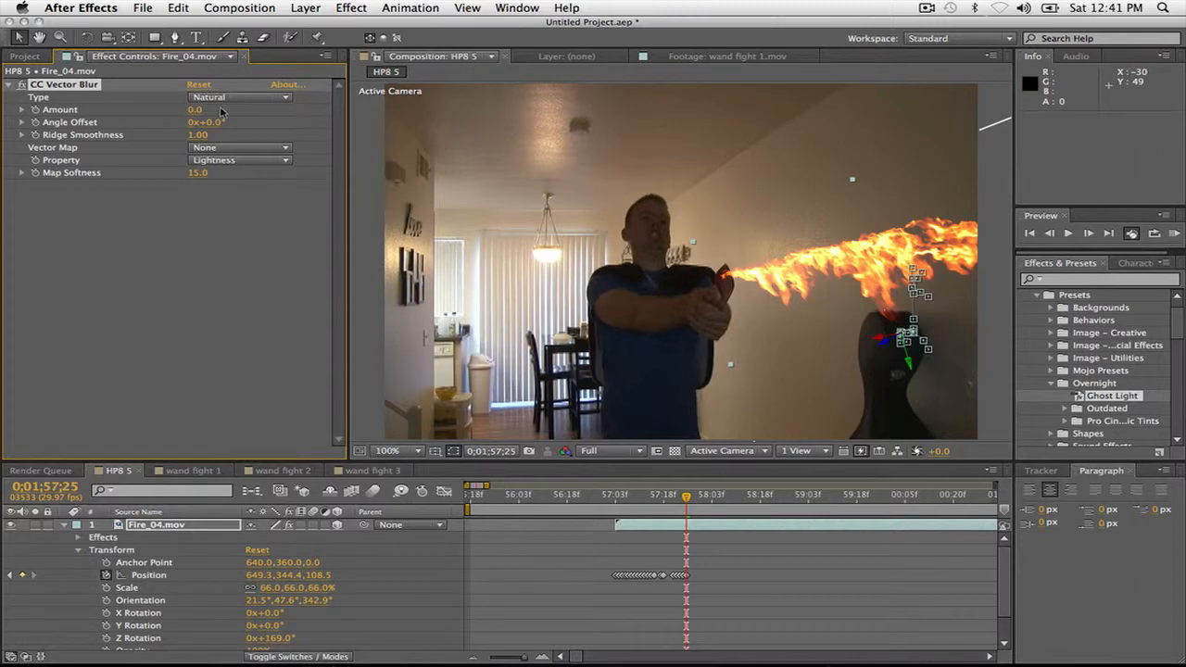
pyautogui.click(195, 110)
pyautogui.write('25')
pyautogui.click(234, 303)
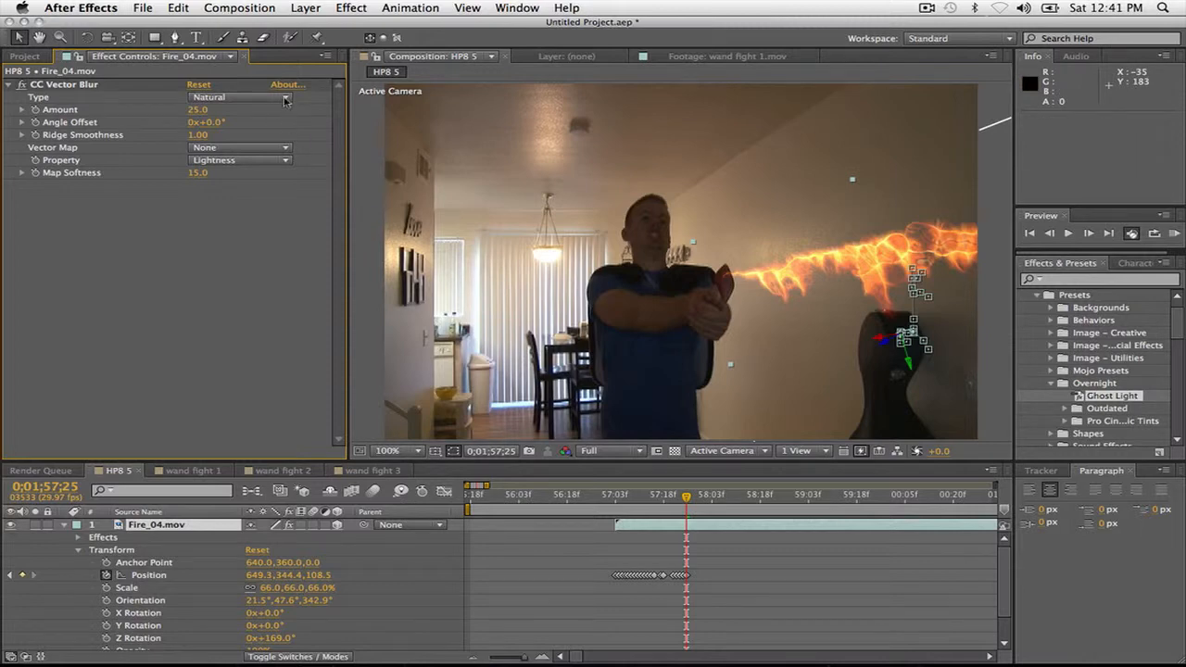
# Try the Perpendicular and Constant Length types of the vector blur, and return the type to Natural.
pyautogui.click(284, 101)
pyautogui.click(283, 137)
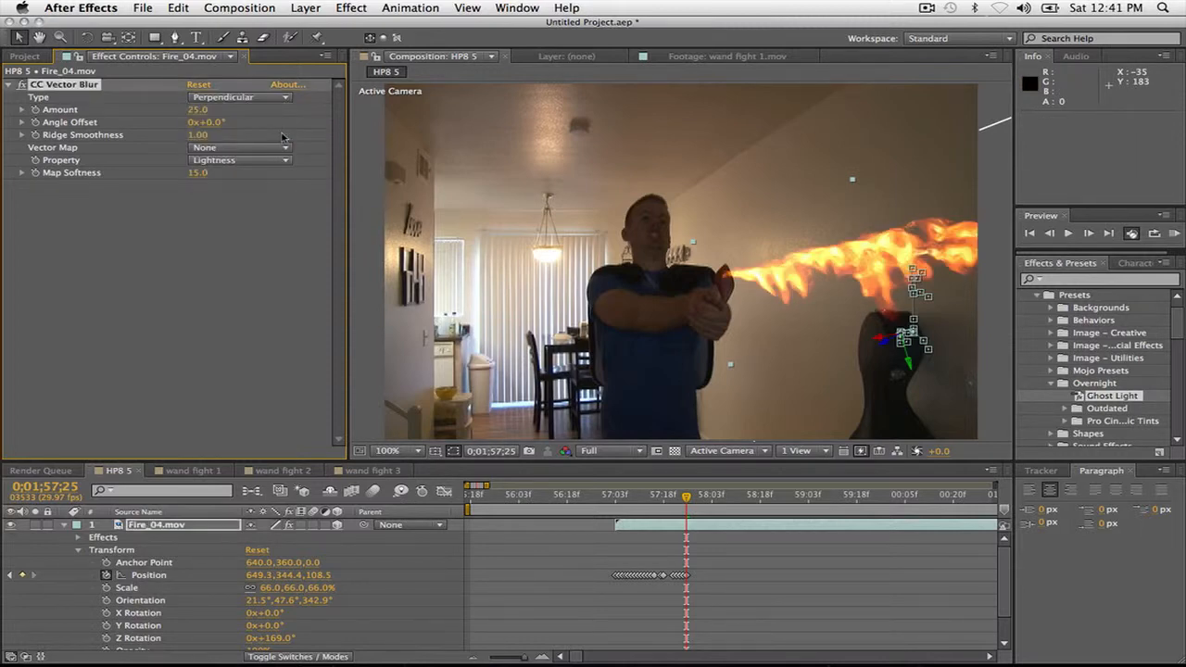
pyautogui.click(288, 98)
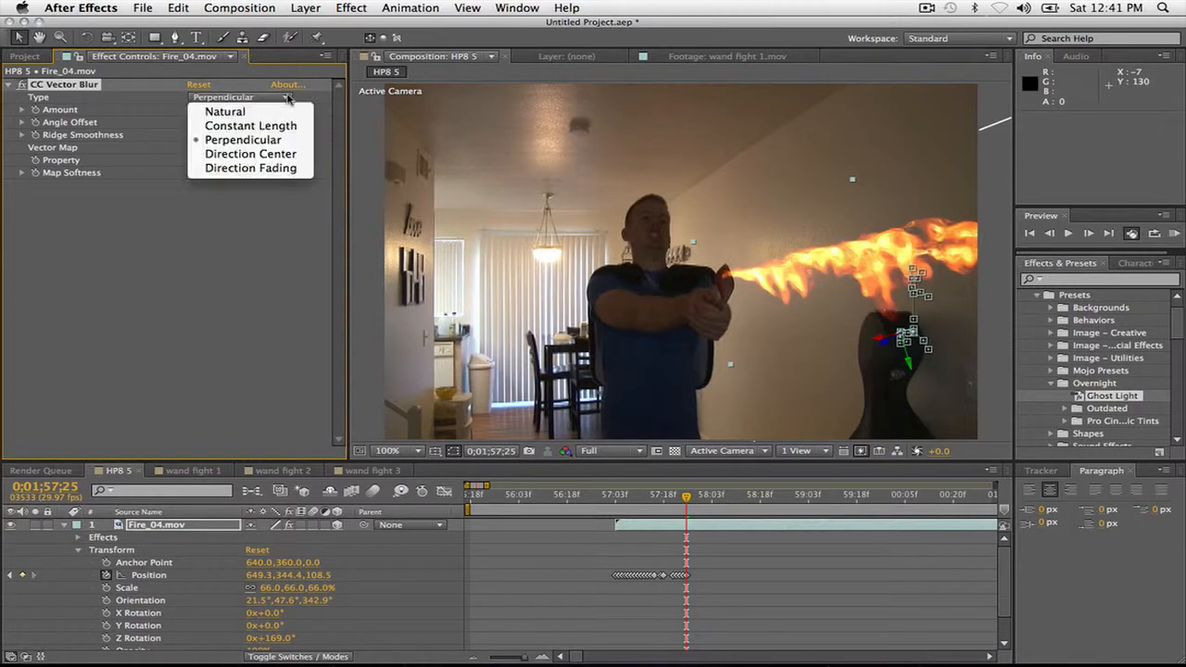
pyautogui.click(285, 126)
pyautogui.click(287, 99)
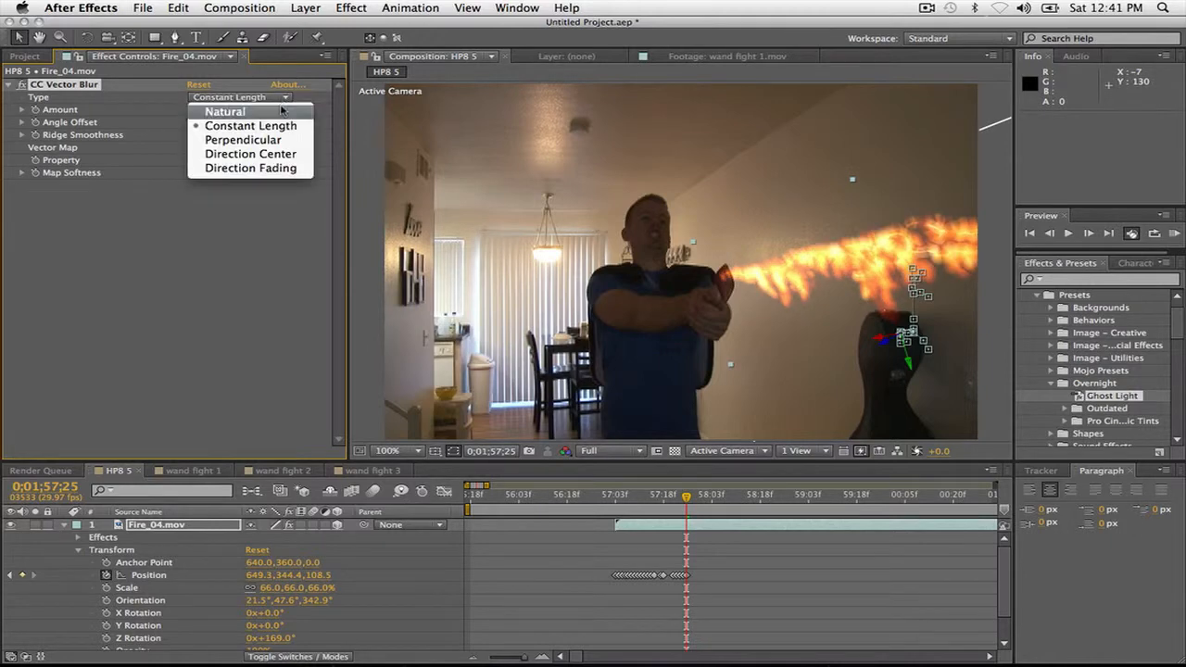
pyautogui.click(282, 111)
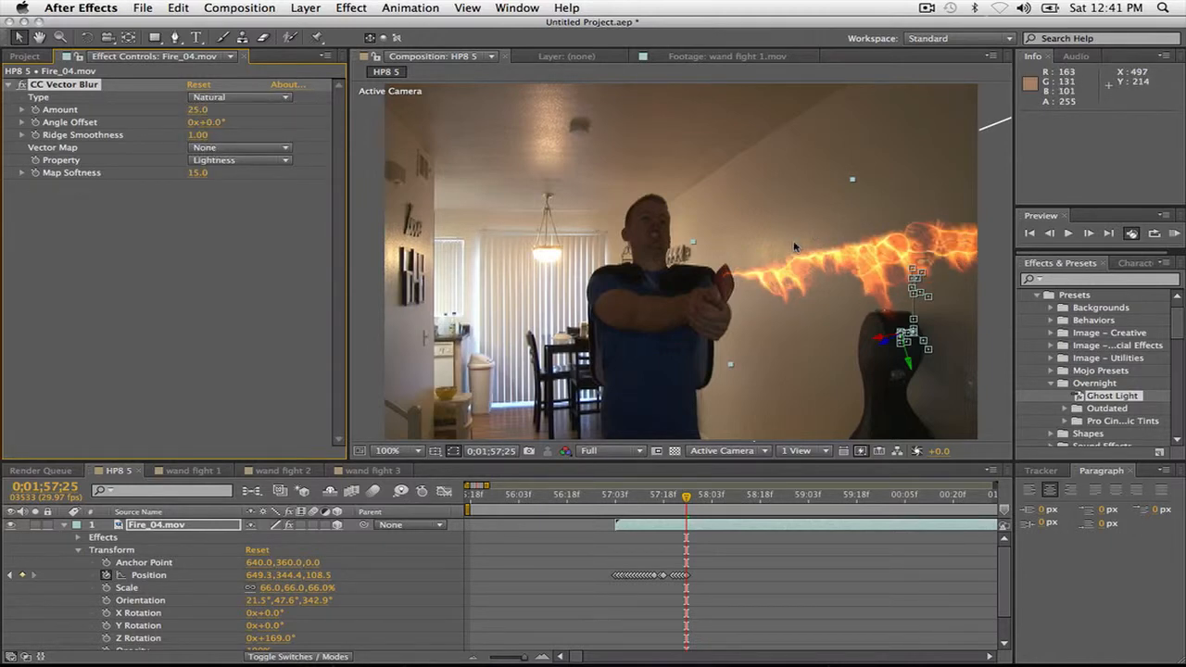
# Preview the blurred fire from just before its start and return the current time to 0;01;57;03.
pyautogui.scroll(-2, 794, 247)
pyautogui.click(738, 399)
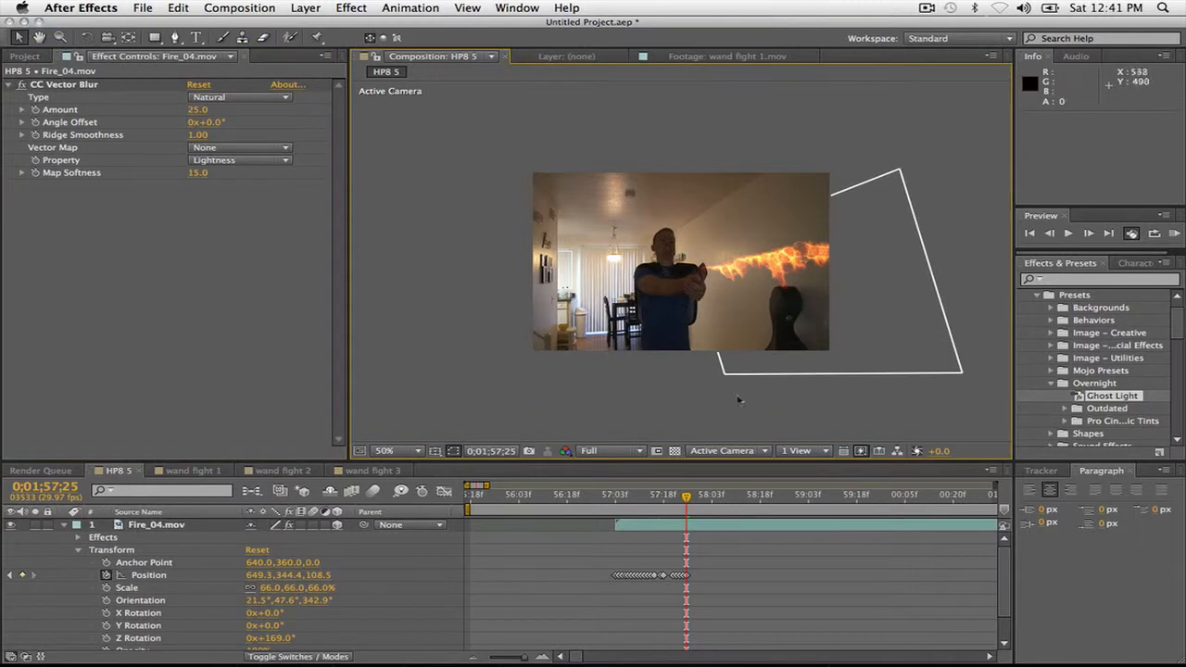
pyautogui.click(609, 497)
pyautogui.press('space')
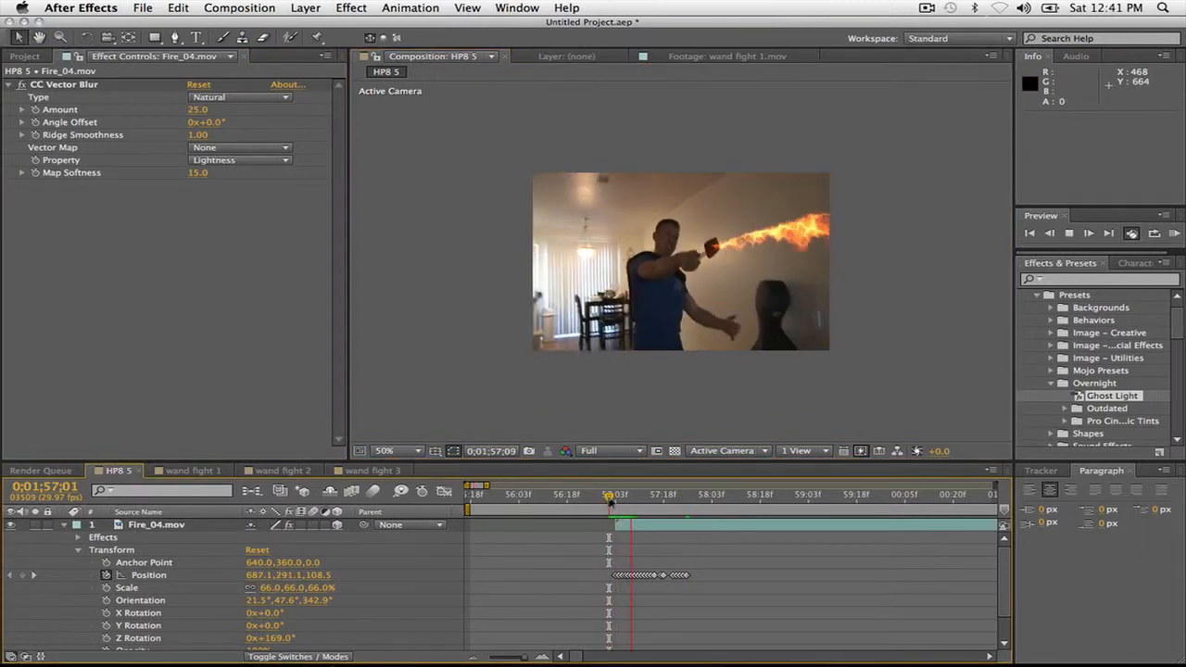
pyautogui.click(615, 498)
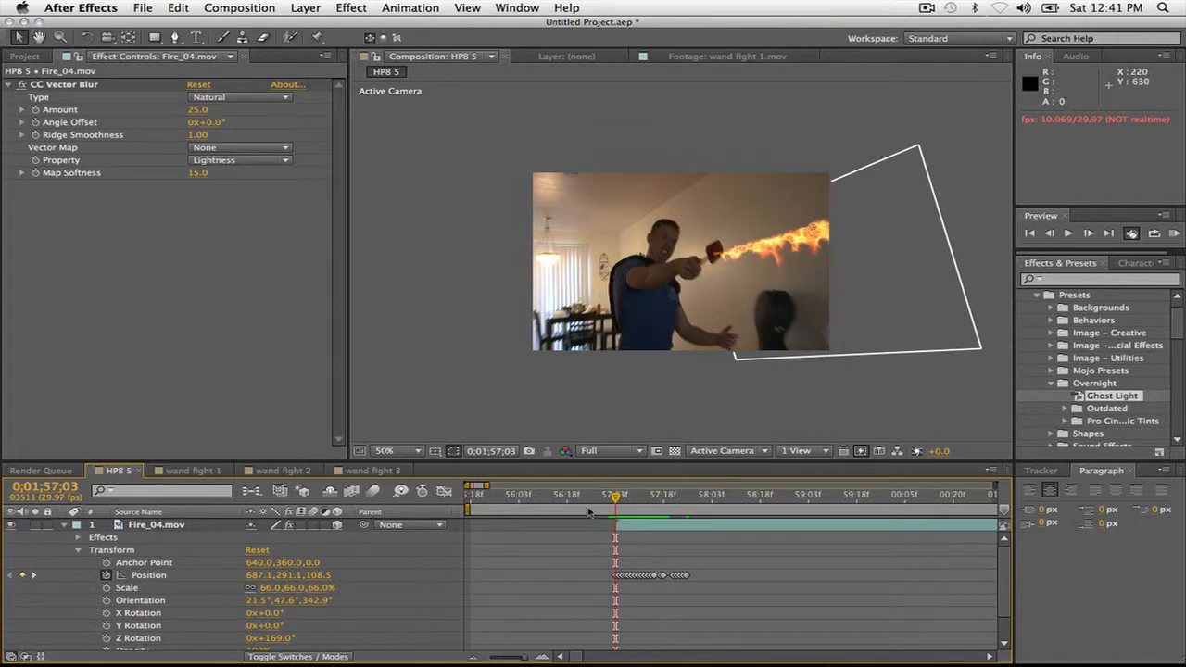
# Draw a rectangular mask around the visible flames on the Fire_04.mov layer at 0;01;57;04.
pyautogui.press('pageup')
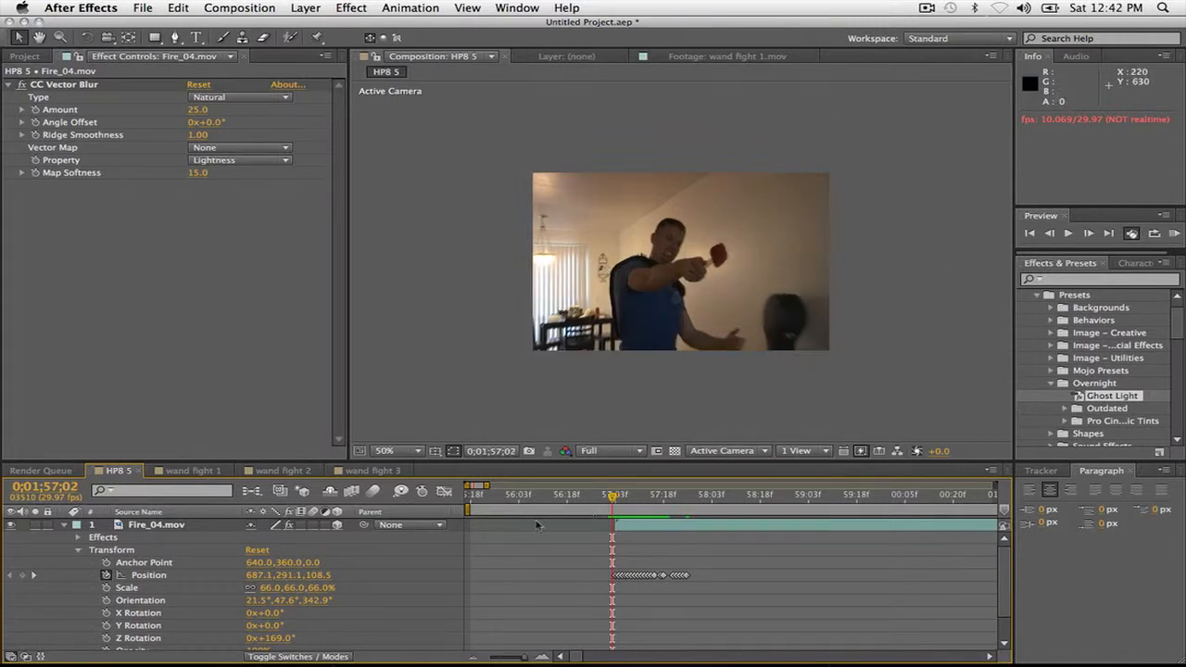
pyautogui.click(148, 525)
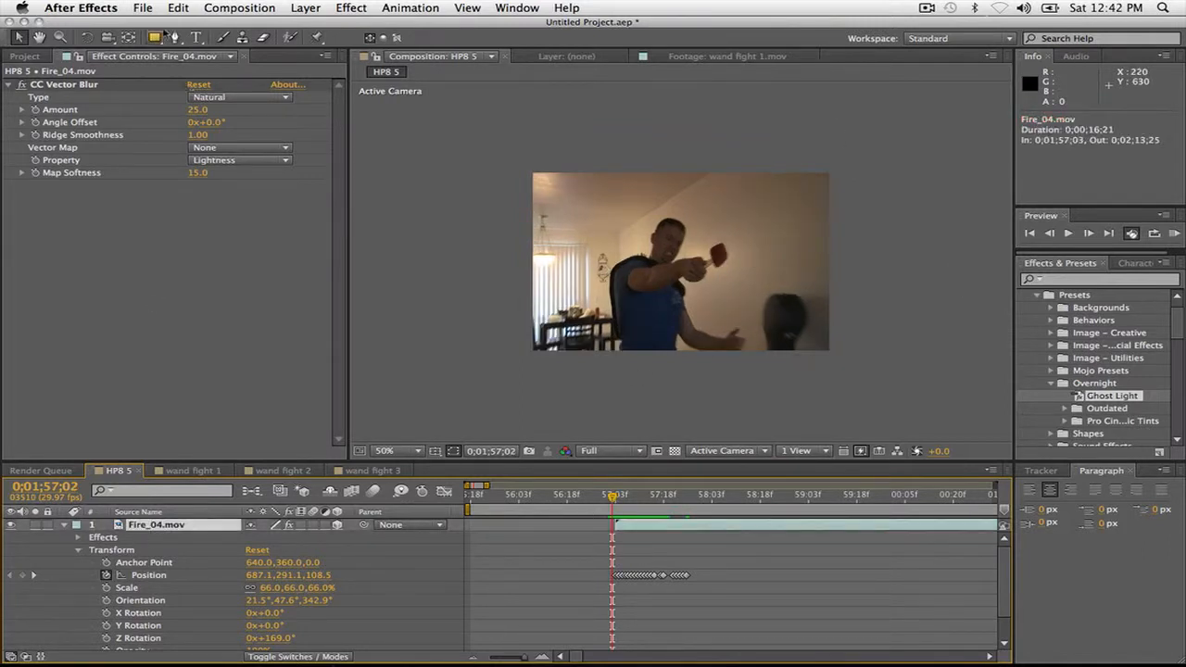
pyautogui.press('pagedown')
pyautogui.press('pagedown')
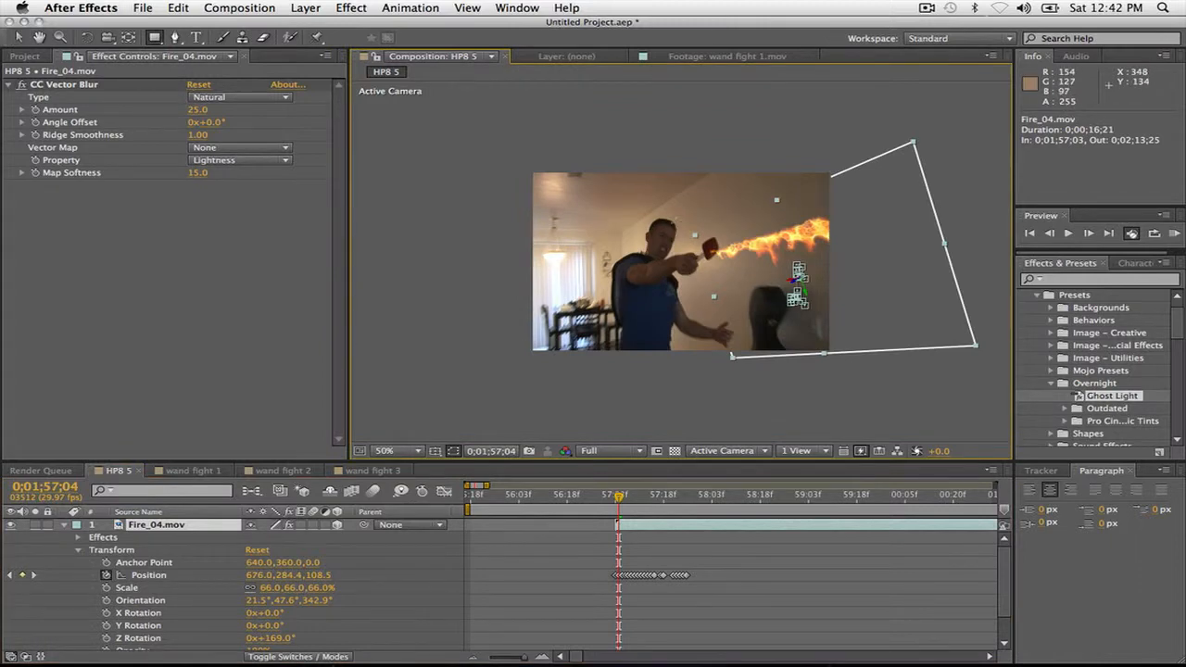
pyautogui.moveTo(685, 214); pyautogui.dragTo(873, 319)
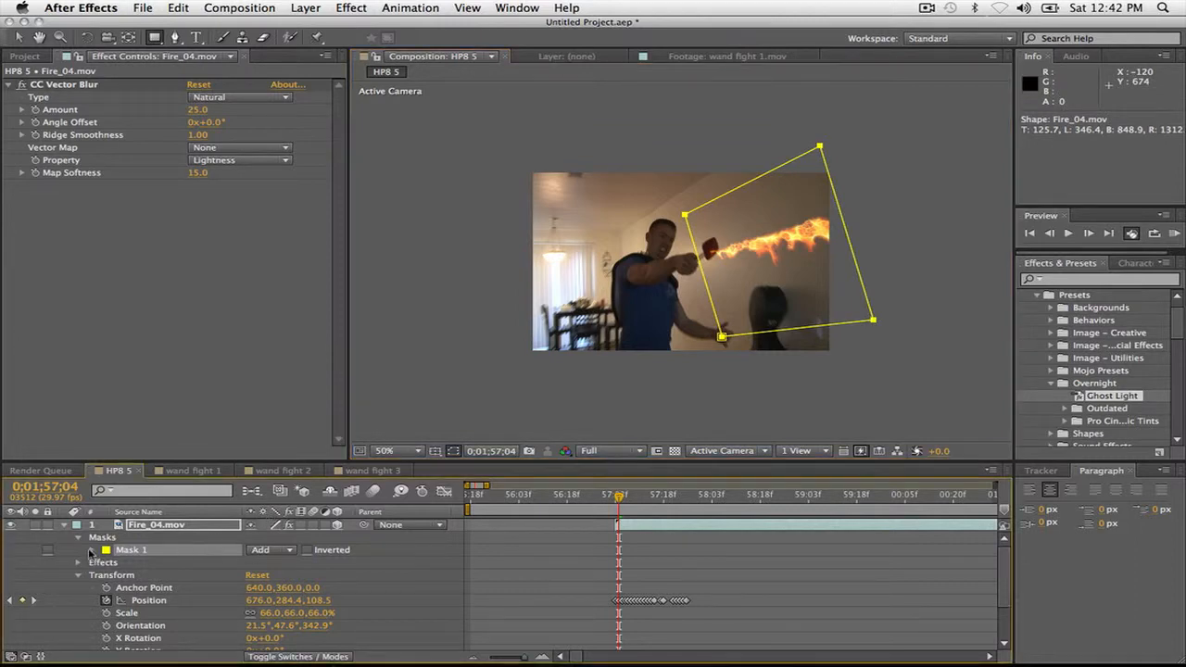
# Move the mask off the flames so its edge sits at the wand tip, and set the starting Mask Path keyframe at 0;01;57;03.
pyautogui.click(92, 551)
pyautogui.click(155, 564)
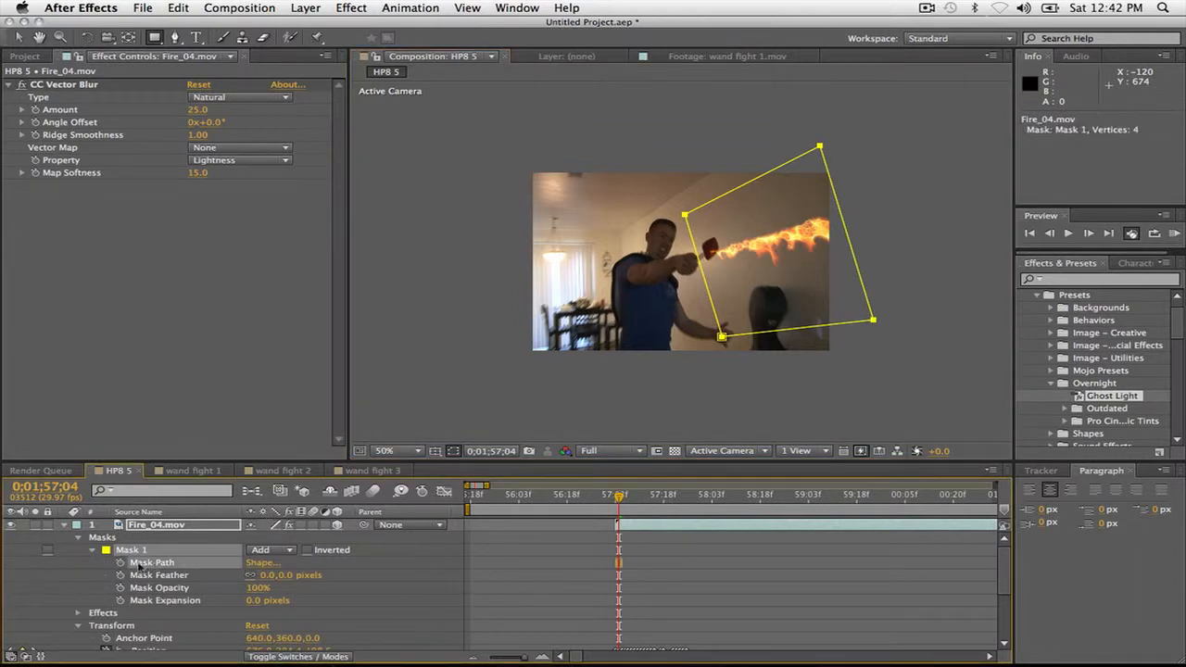
pyautogui.rightClick(125, 563)
pyautogui.click(121, 563)
pyautogui.click(122, 562)
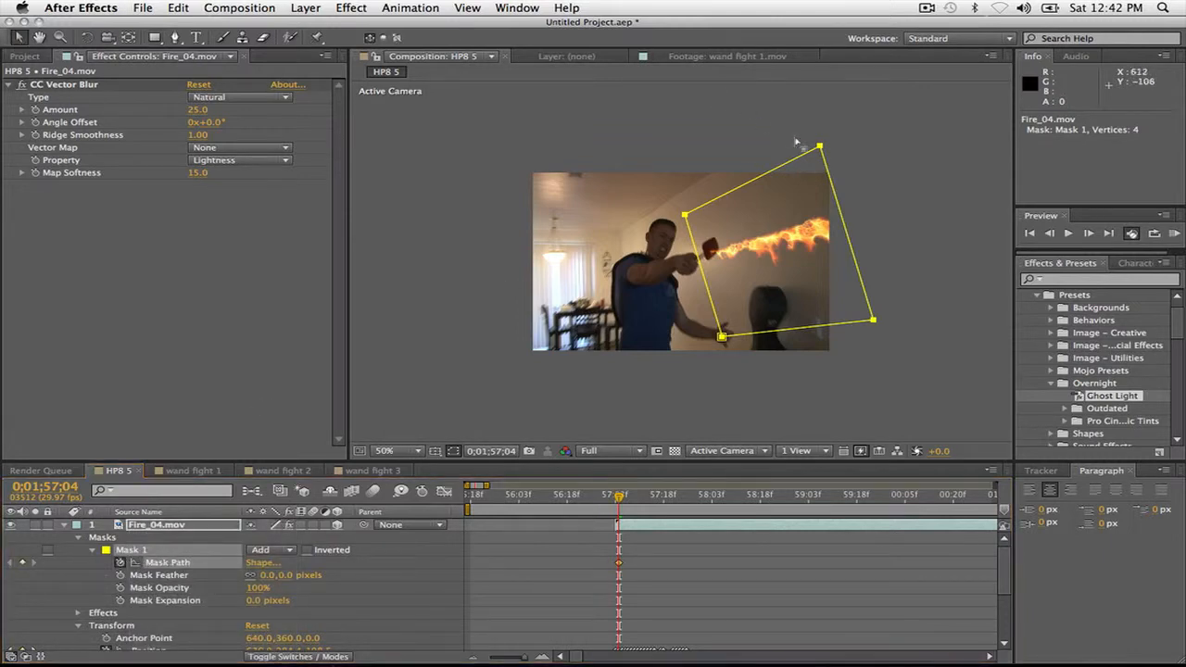
pyautogui.moveTo(819, 146); pyautogui.dragTo(683, 181)
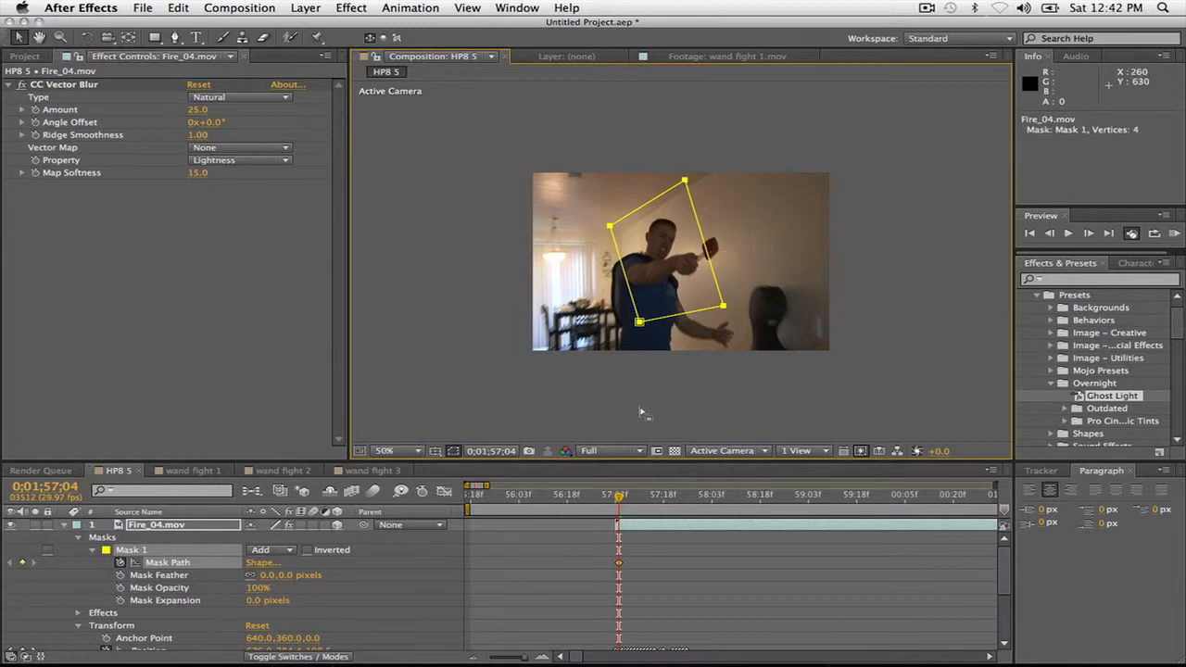
pyautogui.press('pageup')
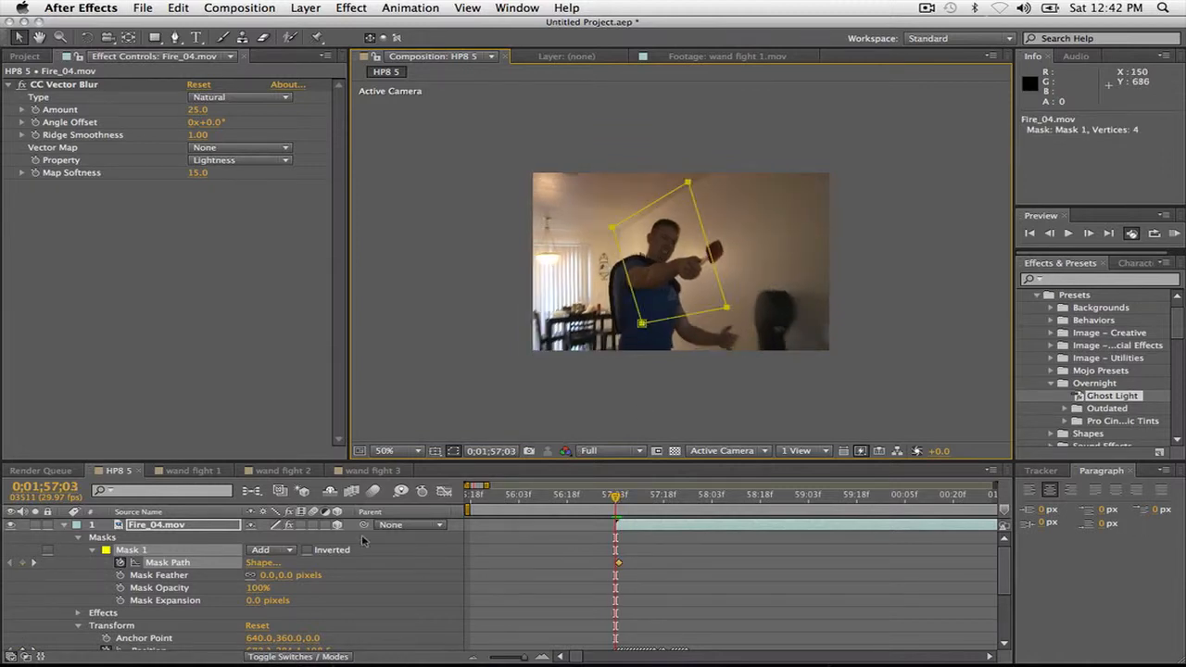
pyautogui.click(120, 563)
pyautogui.click(119, 563)
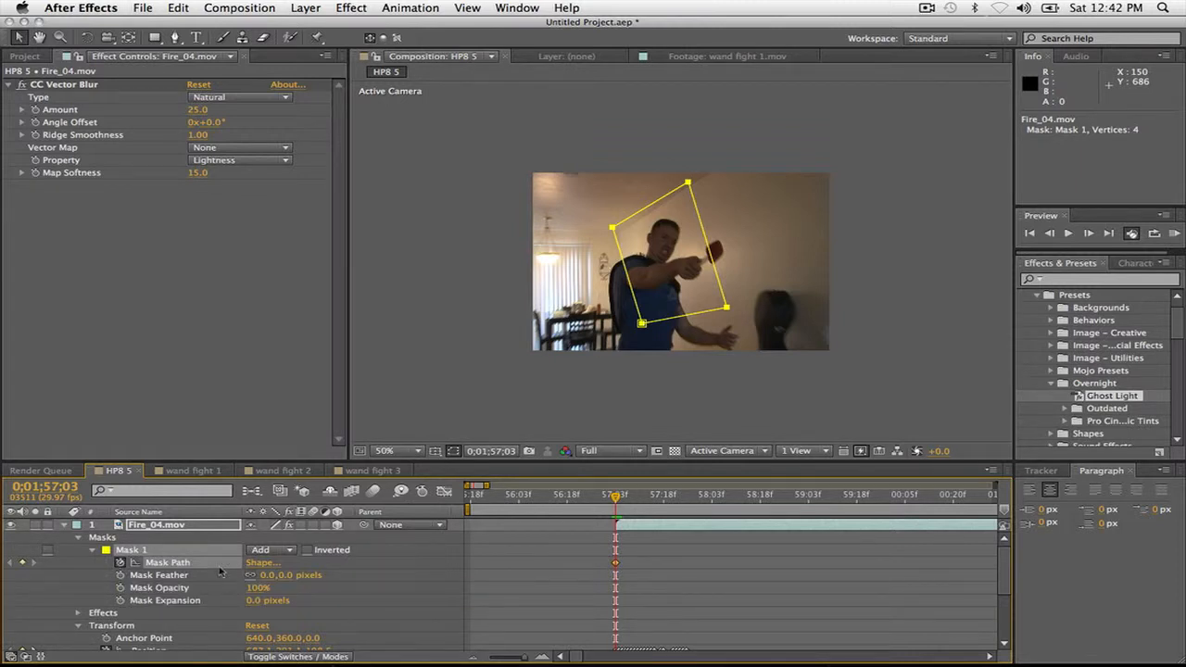
# Move the mask outward over the flames at 0;01;57;07 to keyframe the fire's full reveal.
pyautogui.press('pagedown')
pyautogui.press('pagedown')
pyautogui.press('pagedown')
pyautogui.press('pagedown')
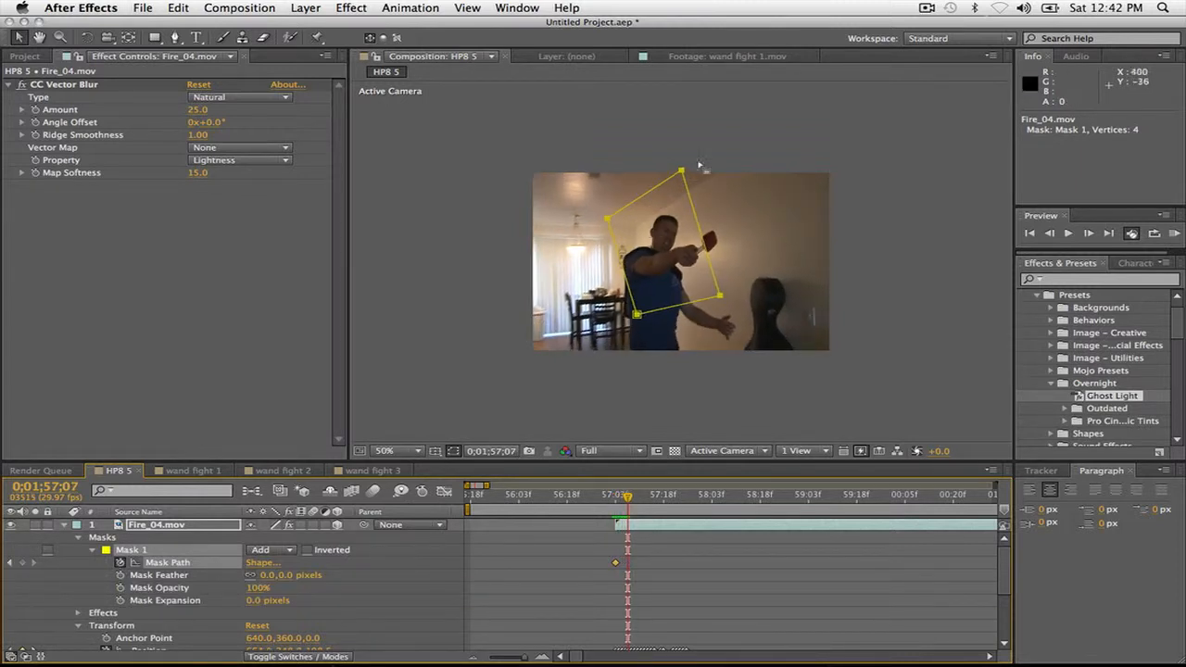
pyautogui.moveTo(681, 173); pyautogui.dragTo(823, 124)
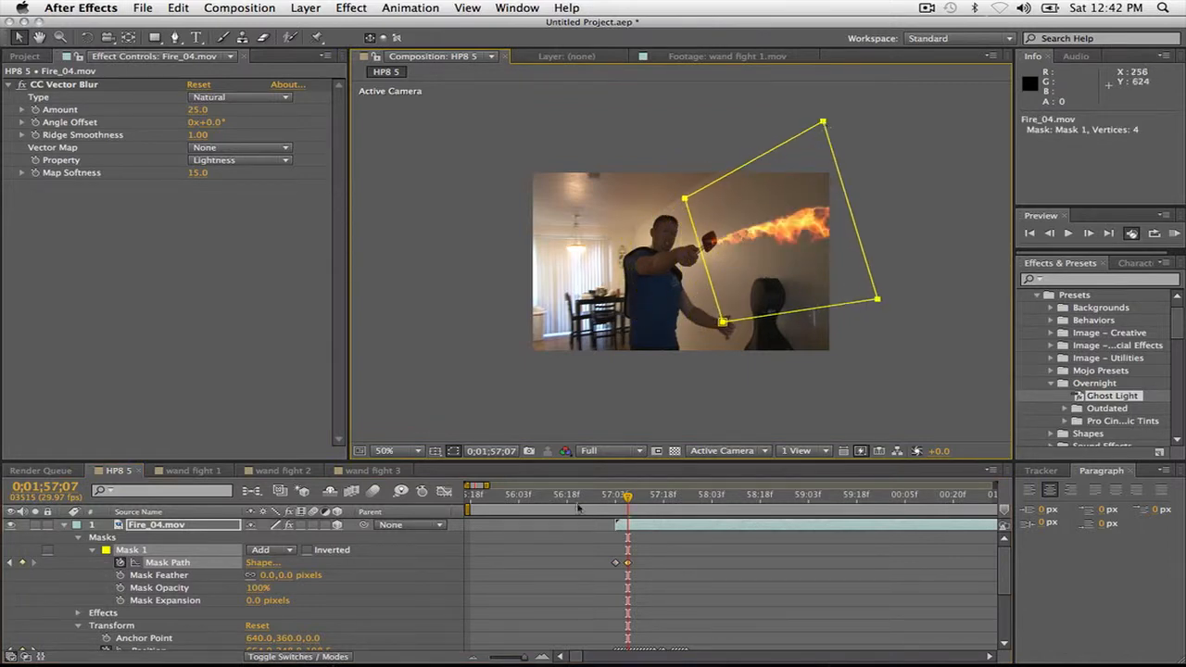
# Return to the first mask keyframe at 0;01;57;03, set the Mask Feather to 15 pixels and deselect the layer.
pyautogui.moveTo(625, 497); pyautogui.dragTo(615, 498)
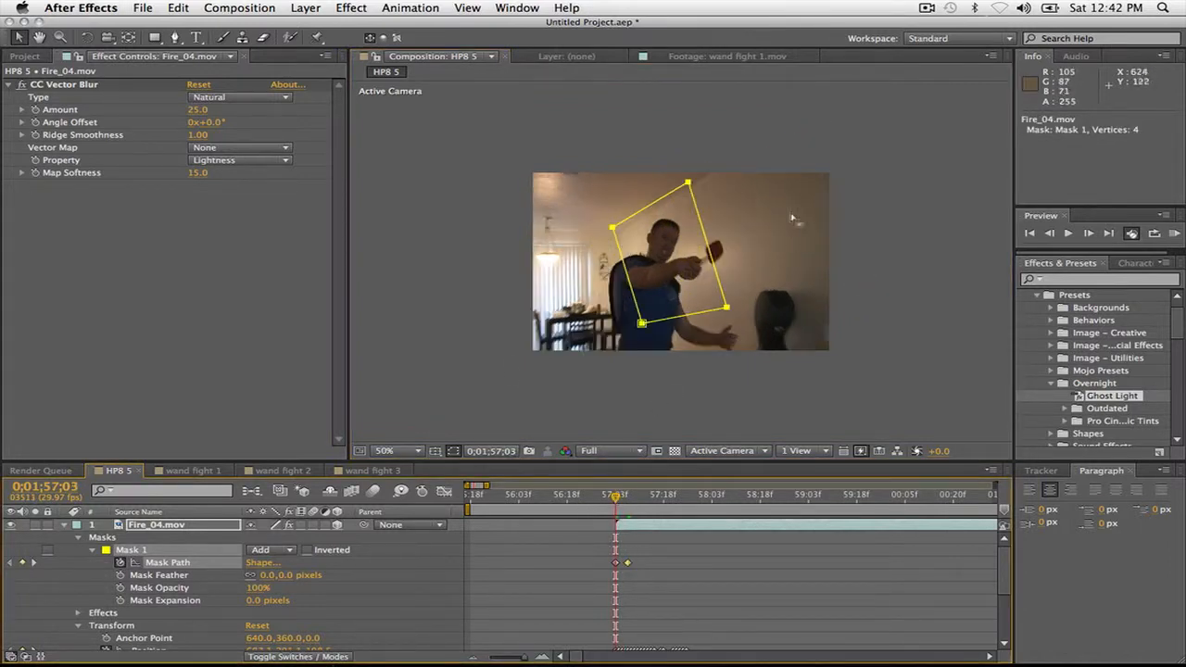
pyautogui.click(267, 576)
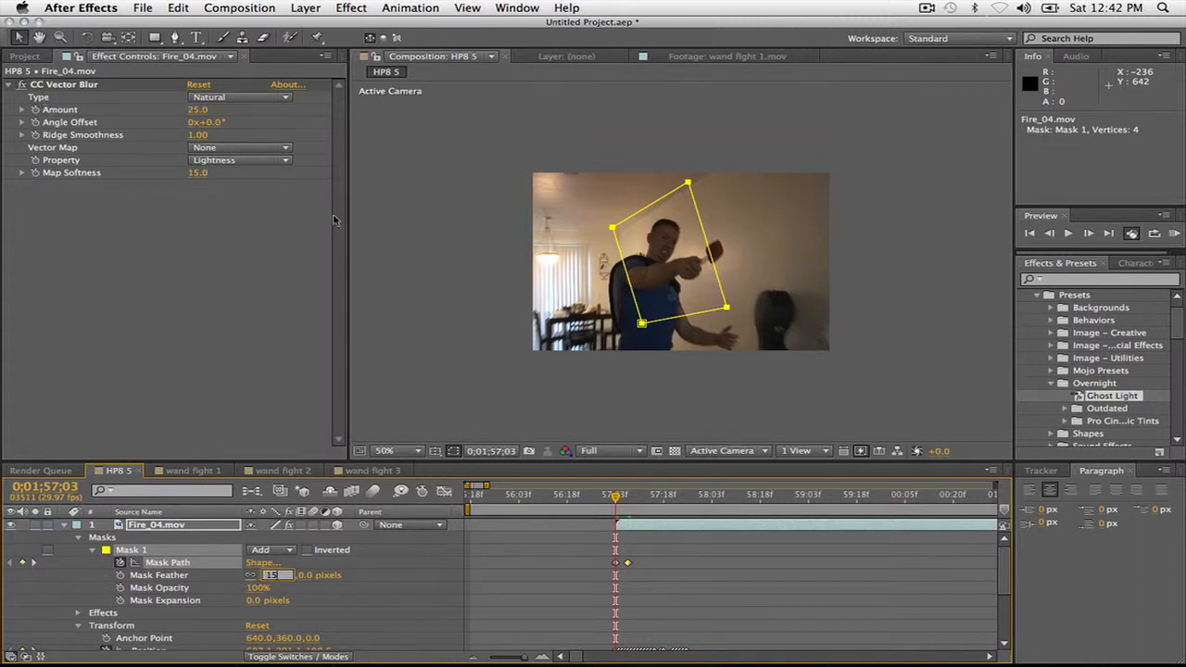
pyautogui.click(470, 248)
pyautogui.click(456, 324)
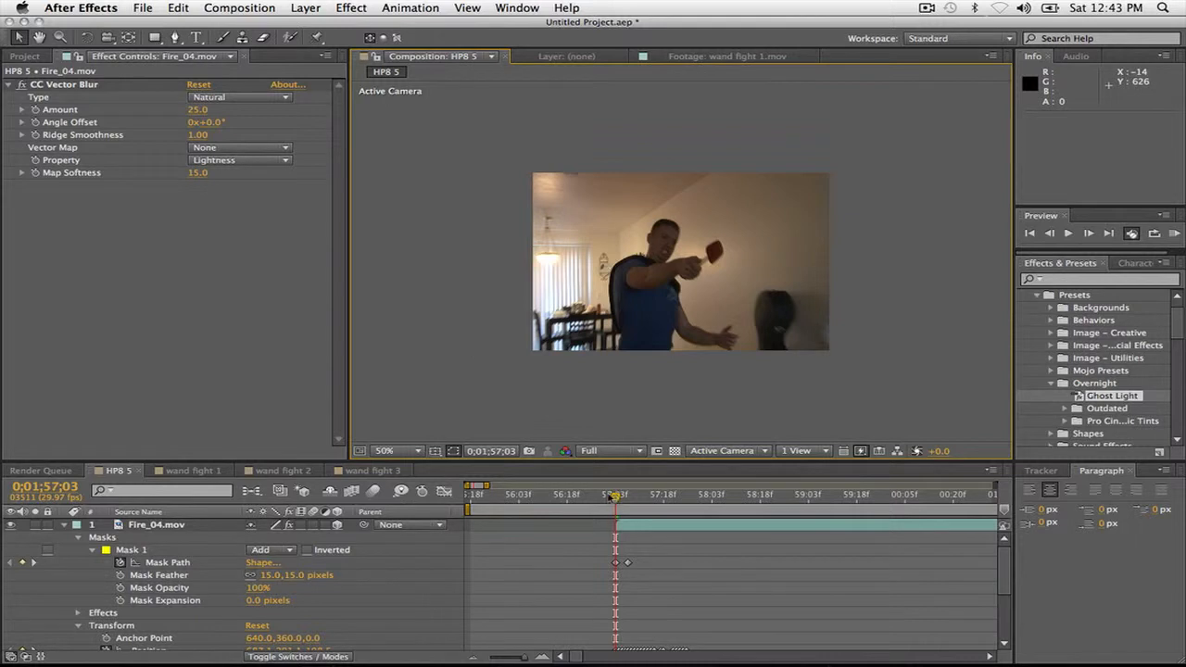
# Preview the masked fire shooting out of the wand from 0;01;57;01.
pyautogui.moveTo(613, 497); pyautogui.dragTo(609, 497)
pyautogui.press('KP_0')
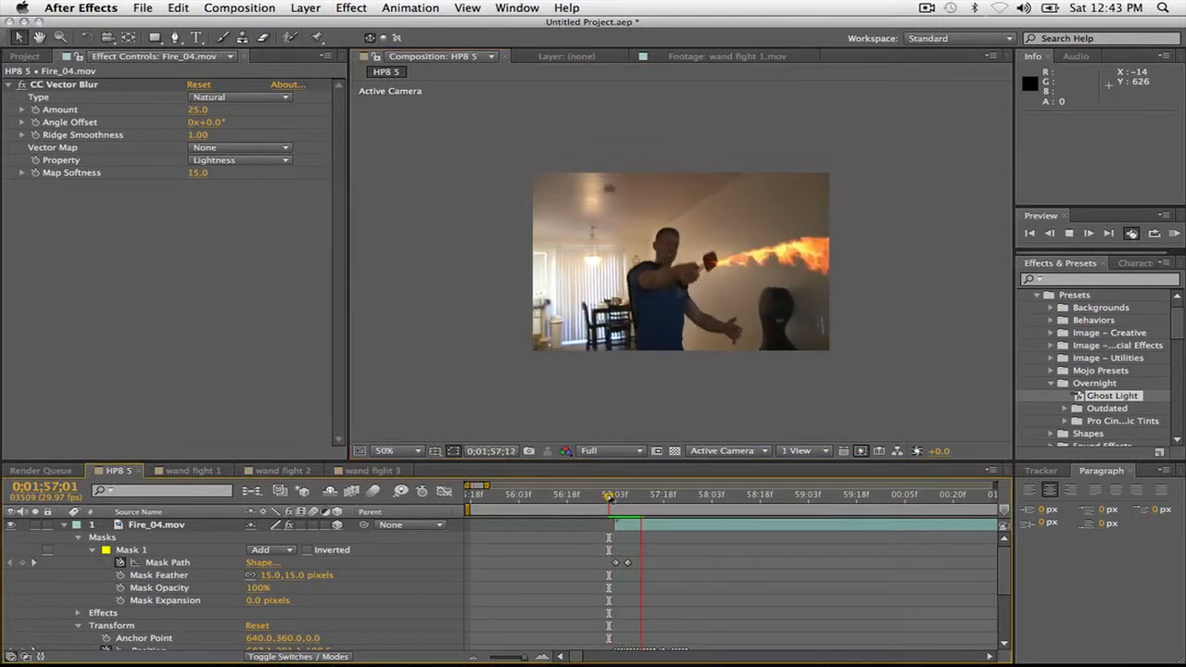
pyautogui.press('space')
pyautogui.click(608, 498)
pyautogui.press('space')
pyautogui.press('space')
pyautogui.click(608, 497)
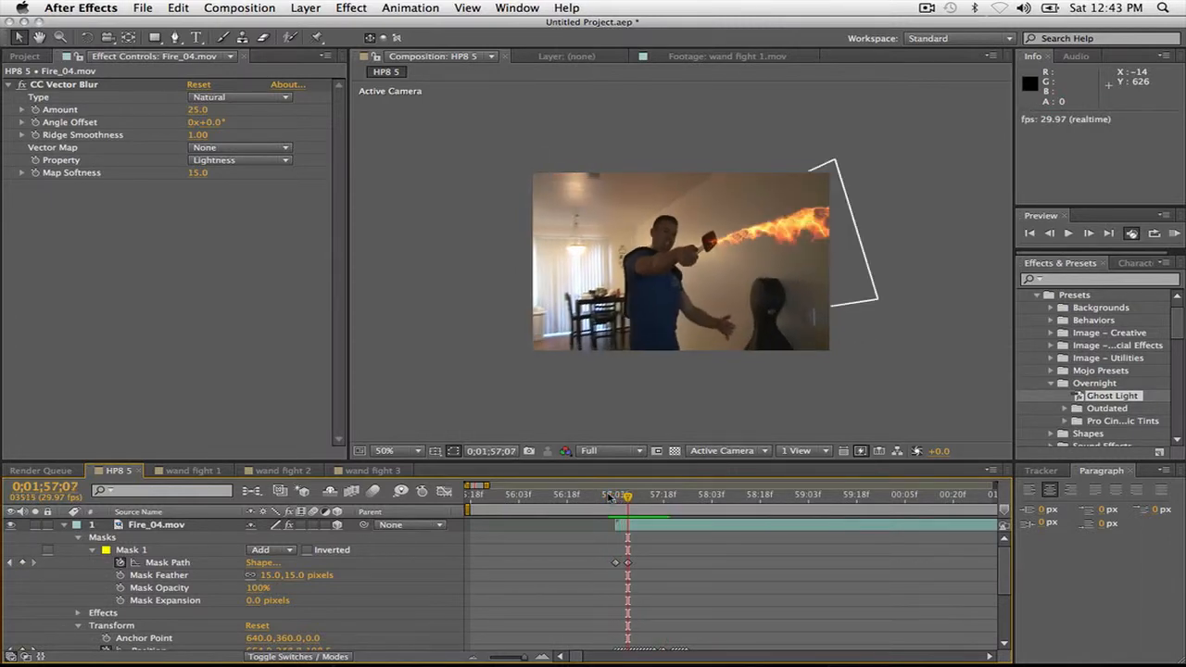
# Step back frame by frame through the mask reveal and replay it from 0;01;56;29.
pyautogui.press('pageup')
pyautogui.press('pageup')
pyautogui.press('pageup')
pyautogui.press('pageup')
pyautogui.press('pageup')
pyautogui.press('pageup')
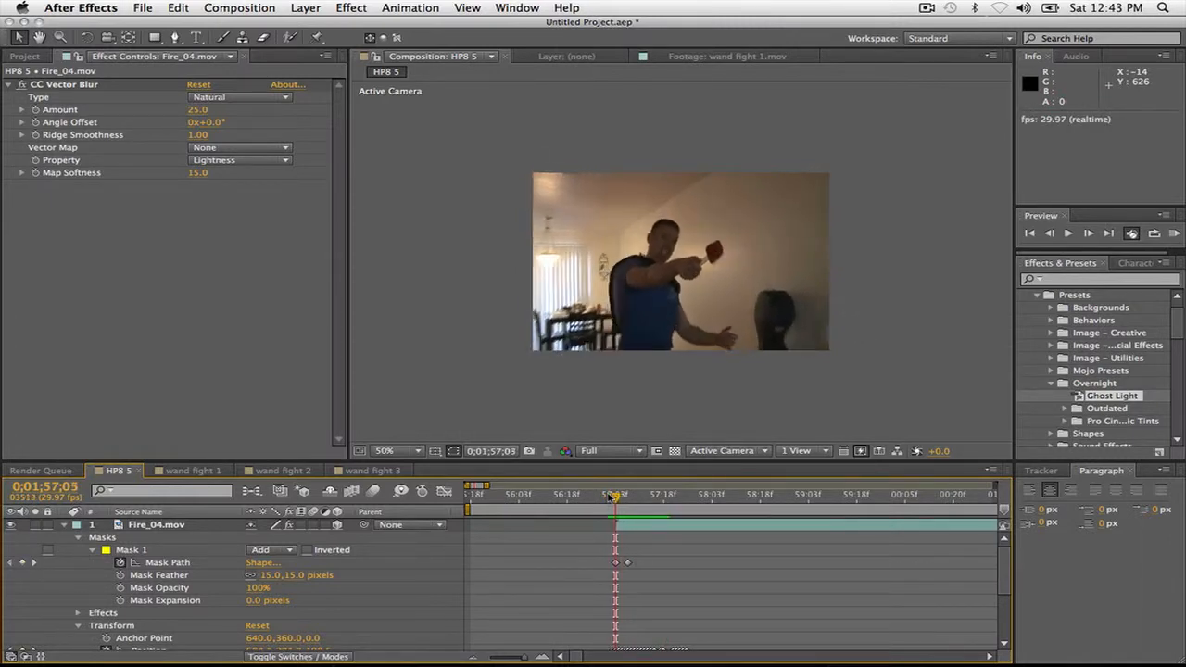
pyautogui.click(602, 497)
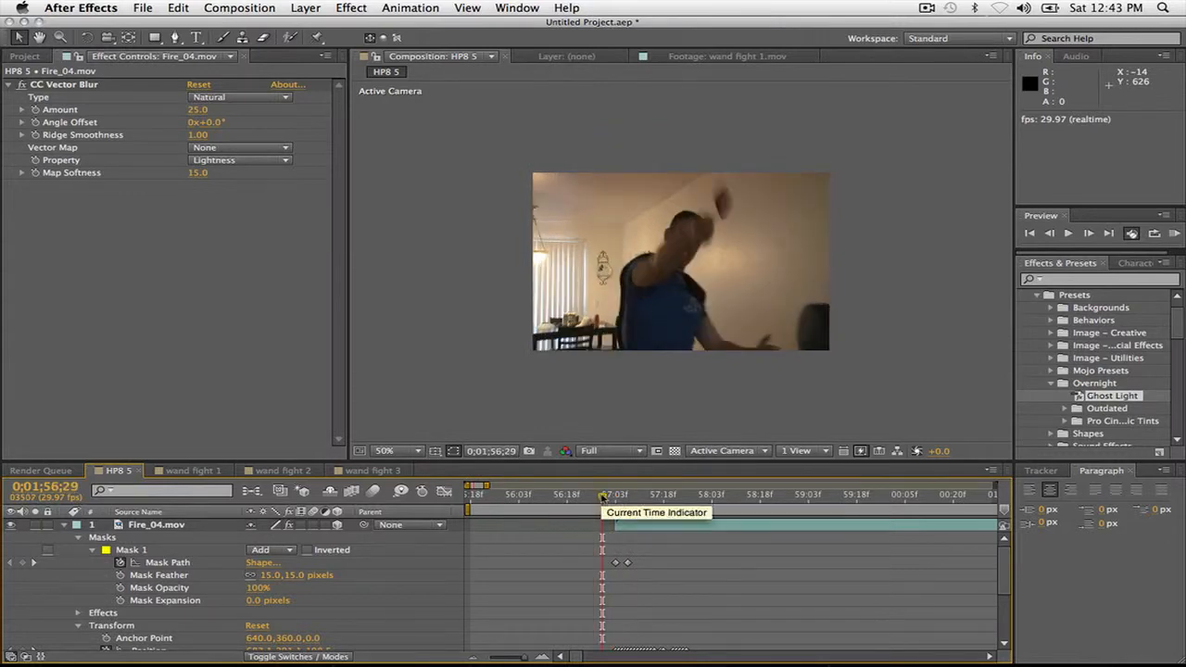
pyautogui.press('space')
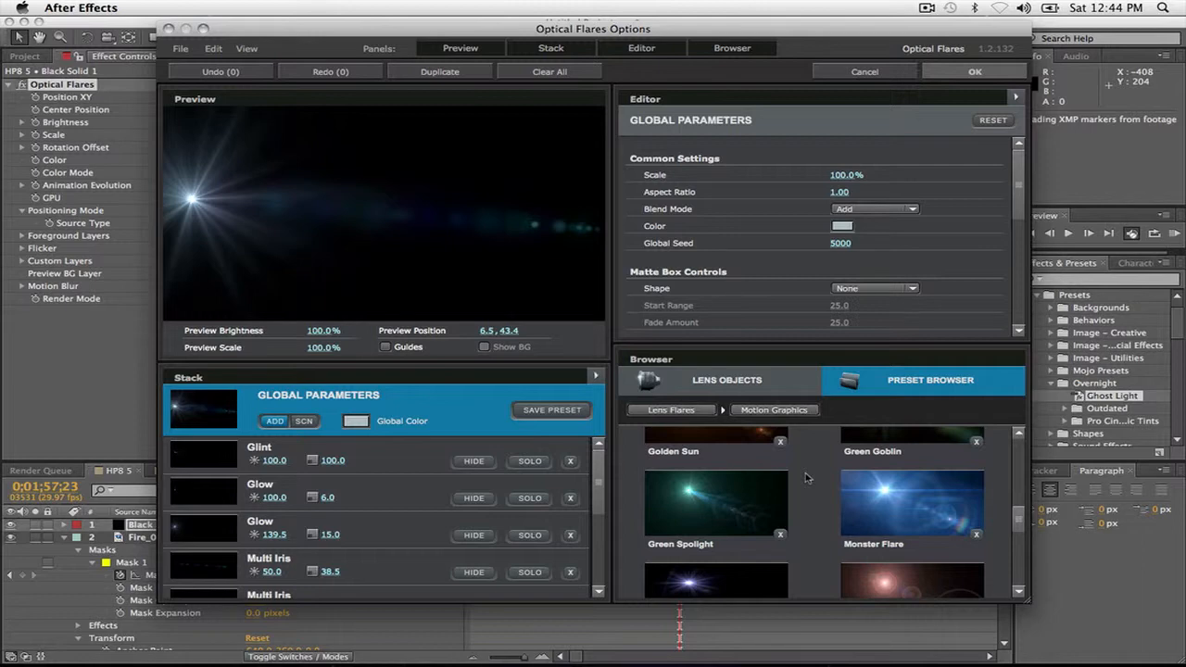
# Load the Monster Flare preset in Optical Flares, check it at another preview position and apply it to Black Solid 1.
pyautogui.click(903, 510)
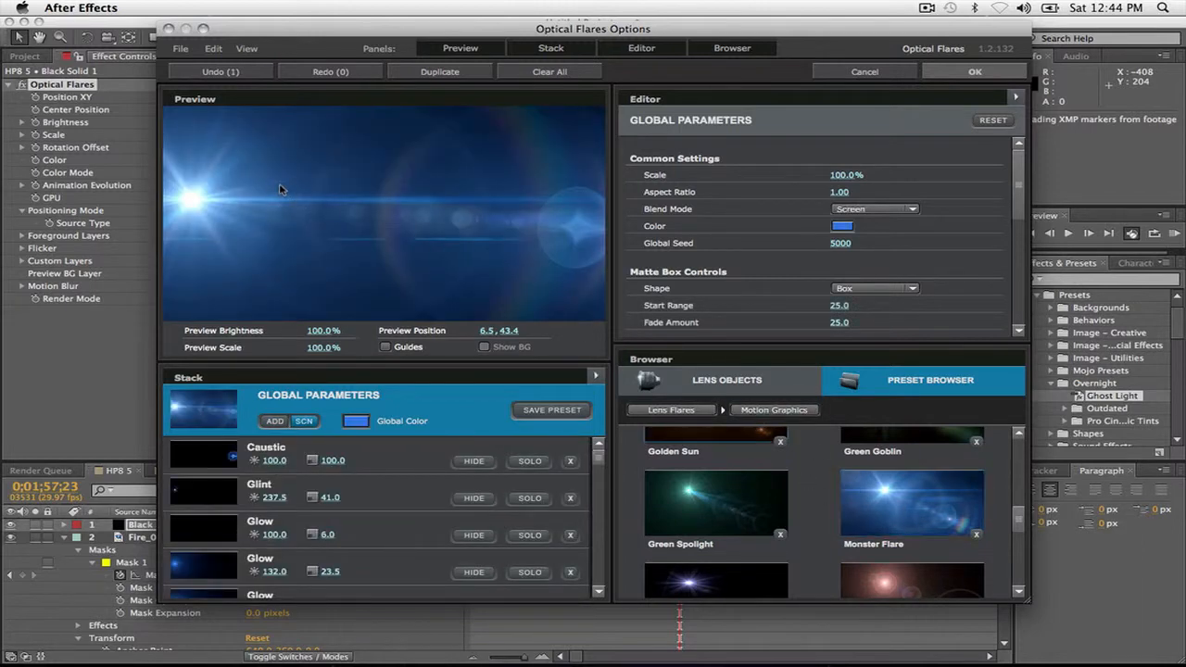
pyautogui.moveTo(282, 191); pyautogui.dragTo(271, 223)
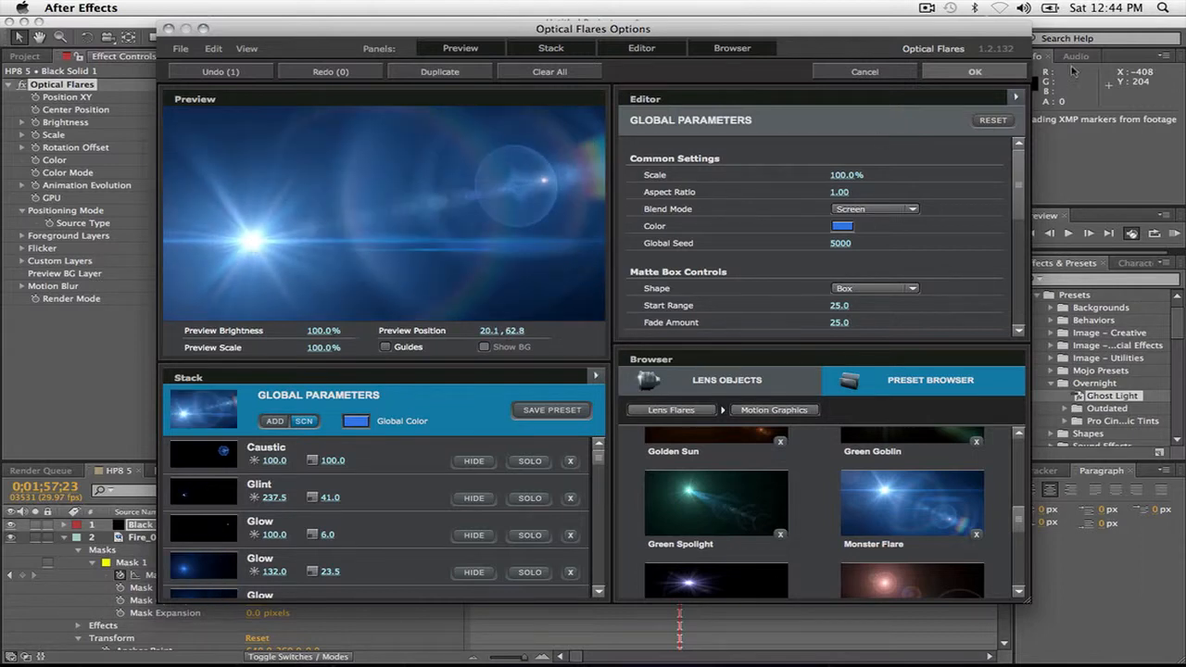
pyautogui.click(974, 71)
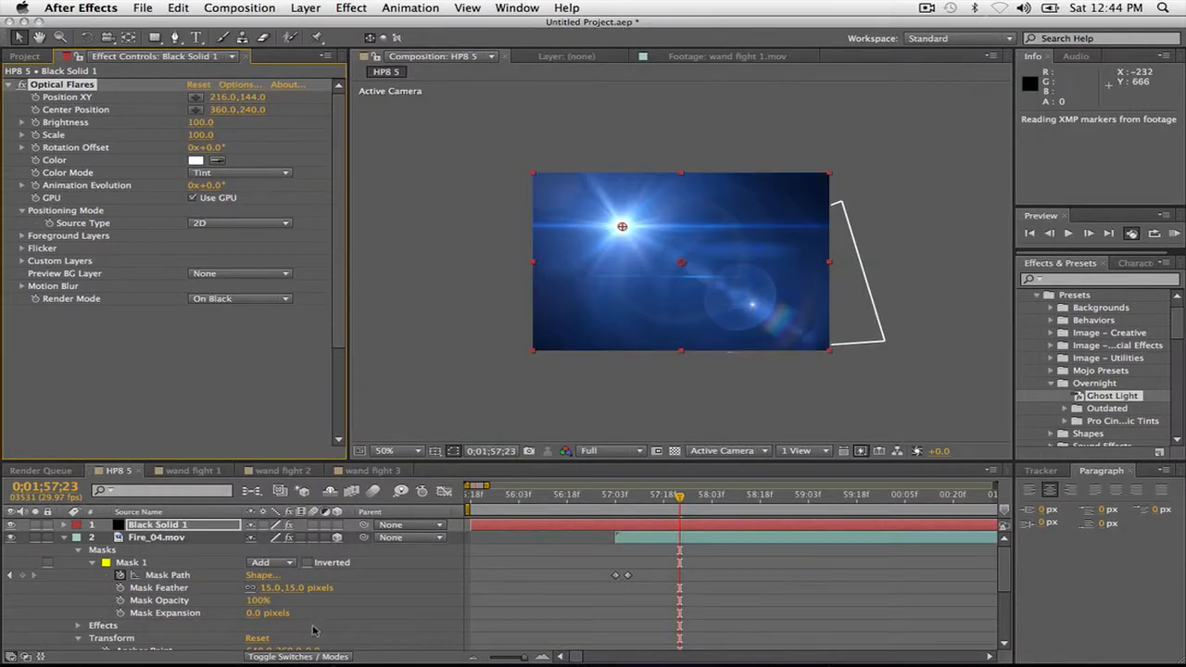
# Set the blending mode of the Black Solid 1 flare layer to Screen.
pyautogui.click(314, 655)
pyautogui.click(290, 525)
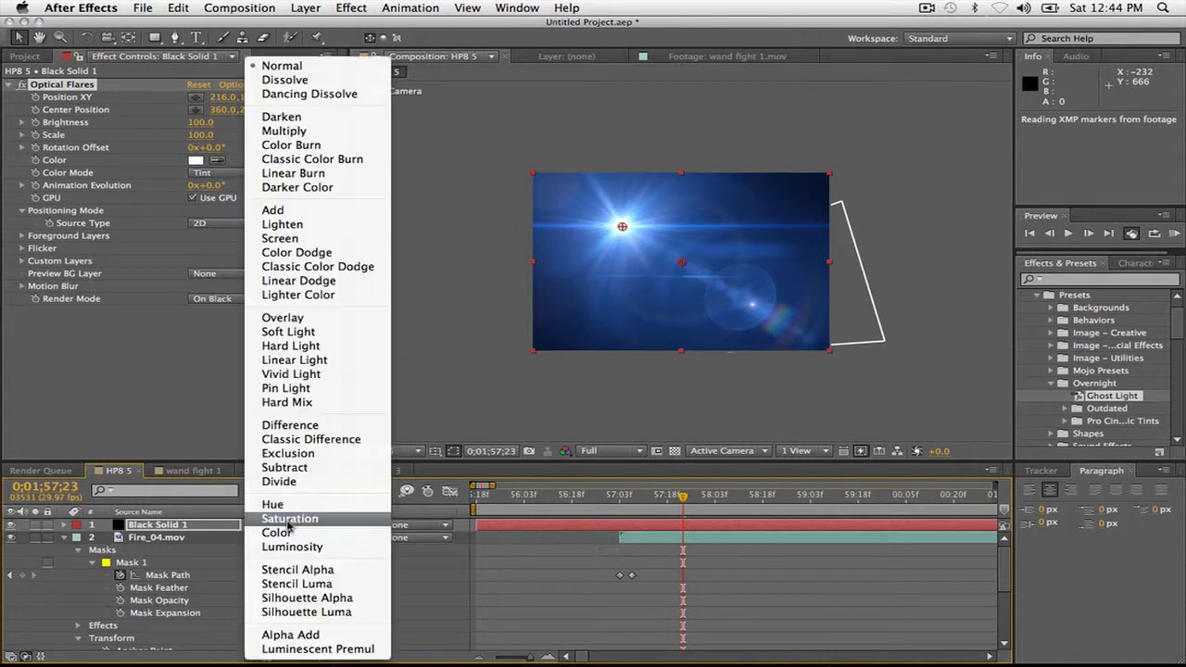
pyautogui.click(279, 238)
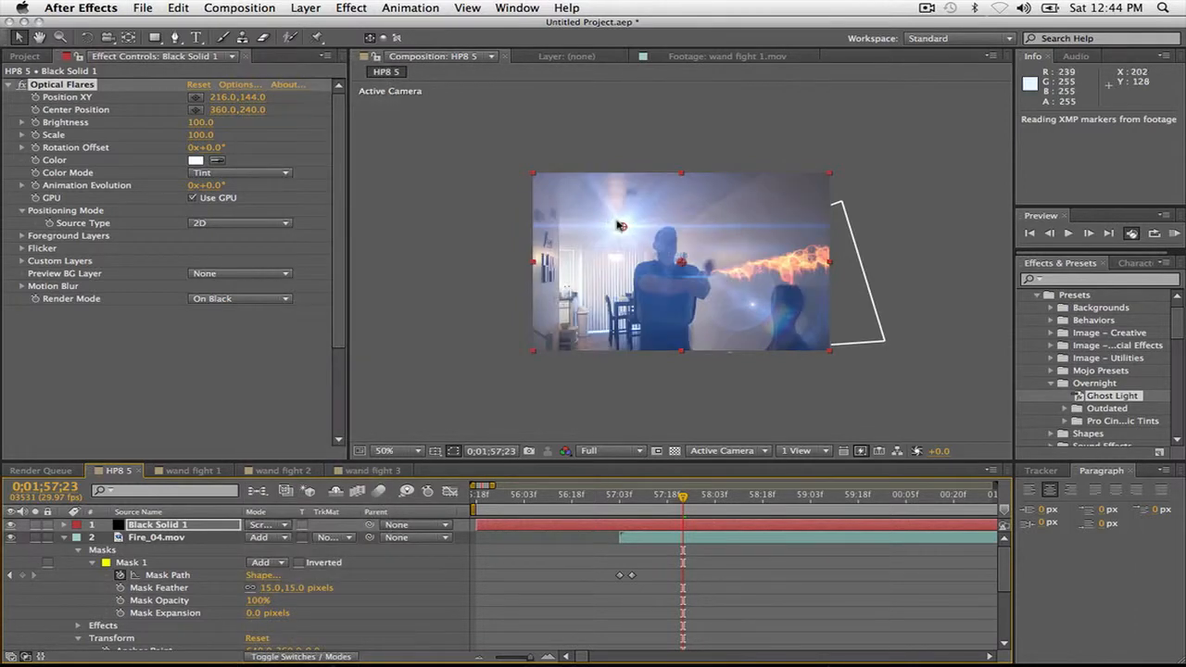
# Place the flare's center at the wand tip, at about 440, 258, and expand the Black Solid 1 layer's properties.
pyautogui.moveTo(622, 226); pyautogui.dragTo(710, 273)
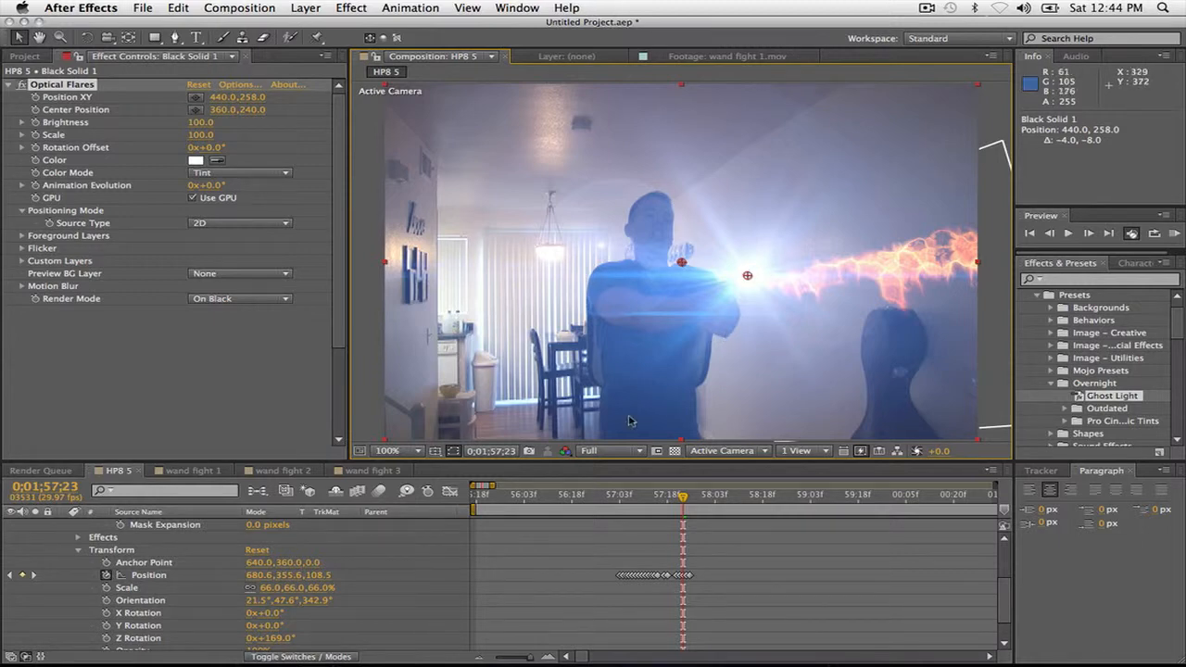
pyautogui.scroll(4, 547, 630)
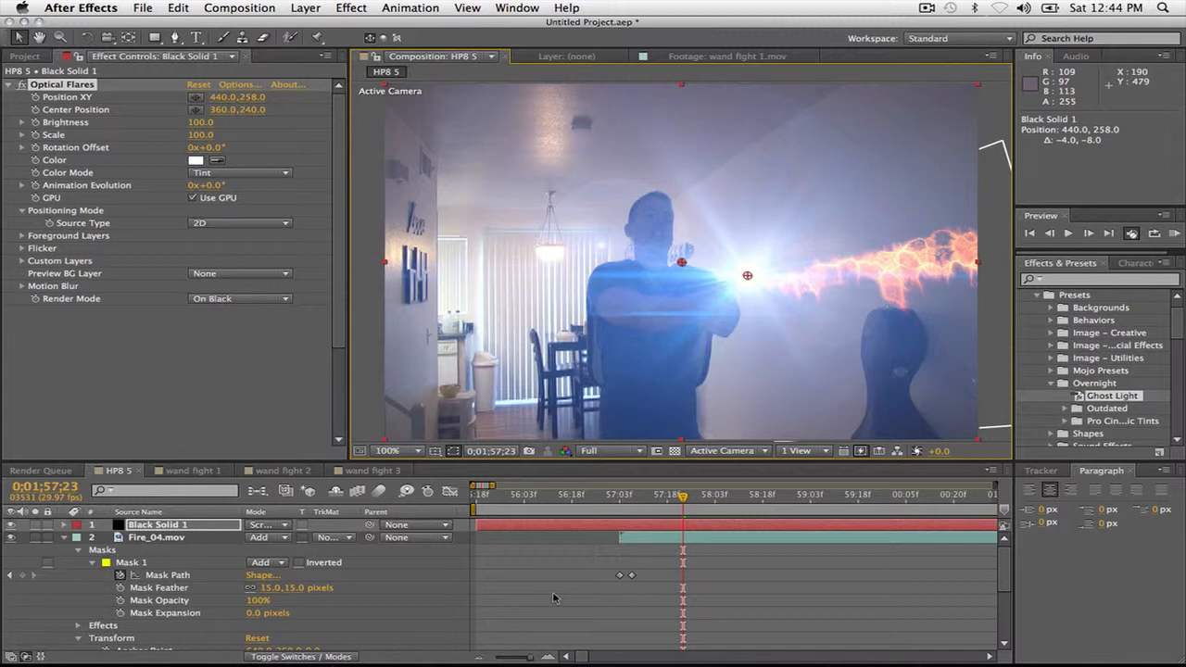
pyautogui.click(63, 525)
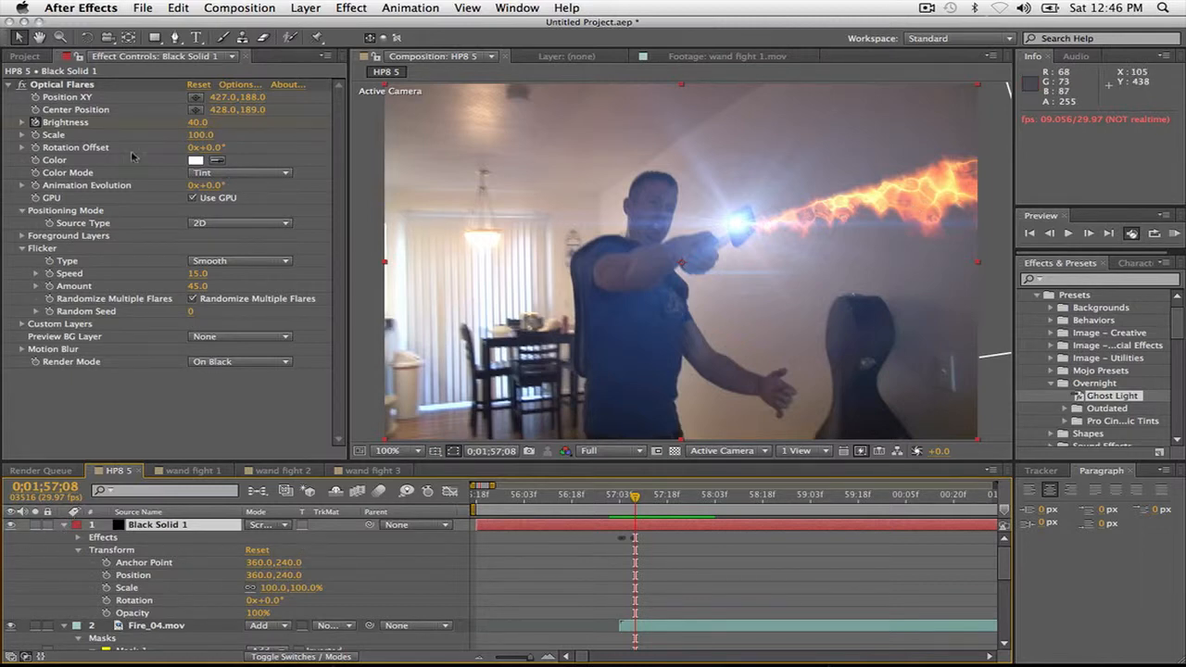
# Set the Optical Flares tint color on Black Solid 1 to a green with a hue of 119°.
pyautogui.click(197, 161)
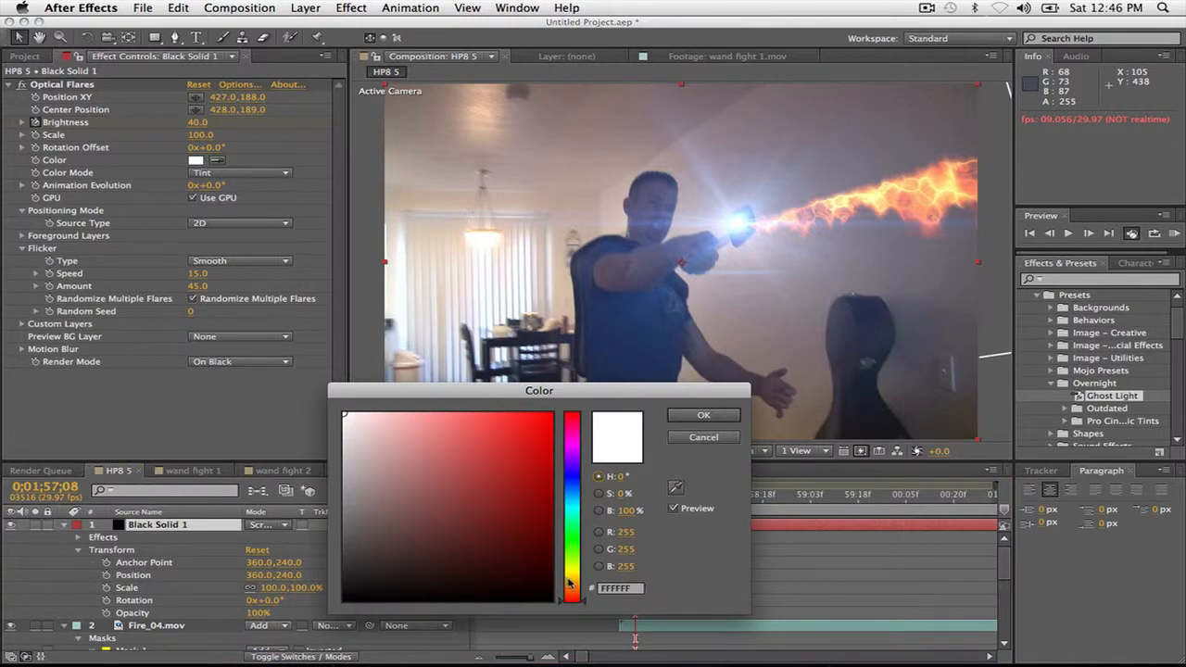
pyautogui.click(572, 539)
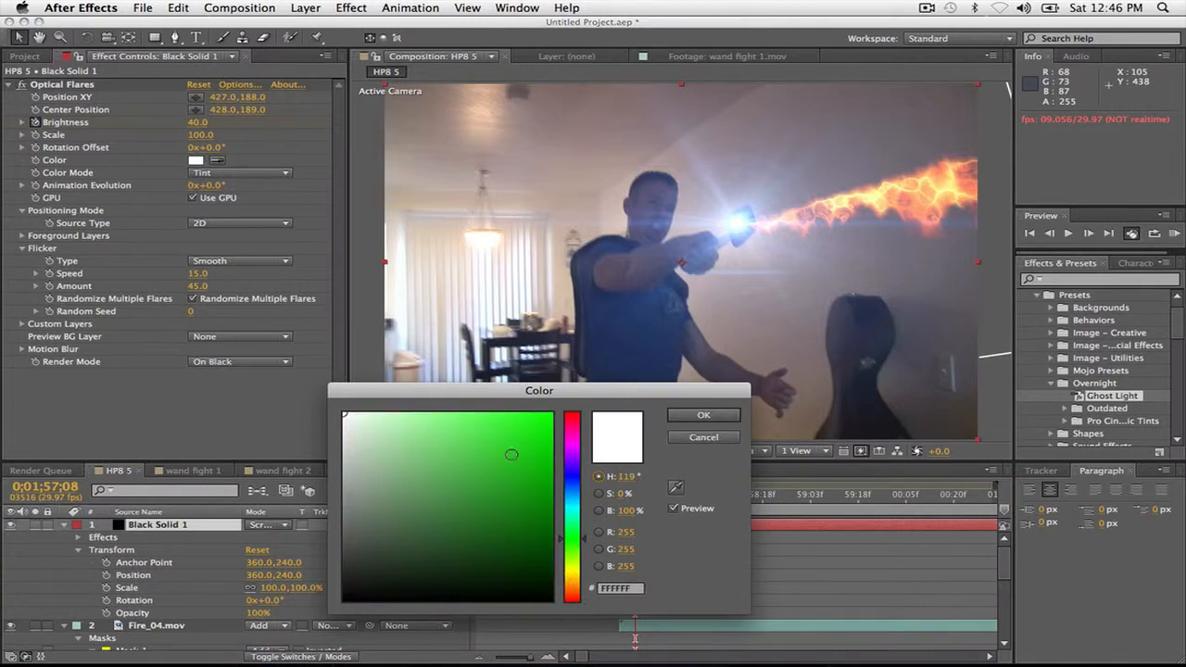
pyautogui.moveTo(511, 454); pyautogui.dragTo(483, 423)
pyautogui.click(487, 460)
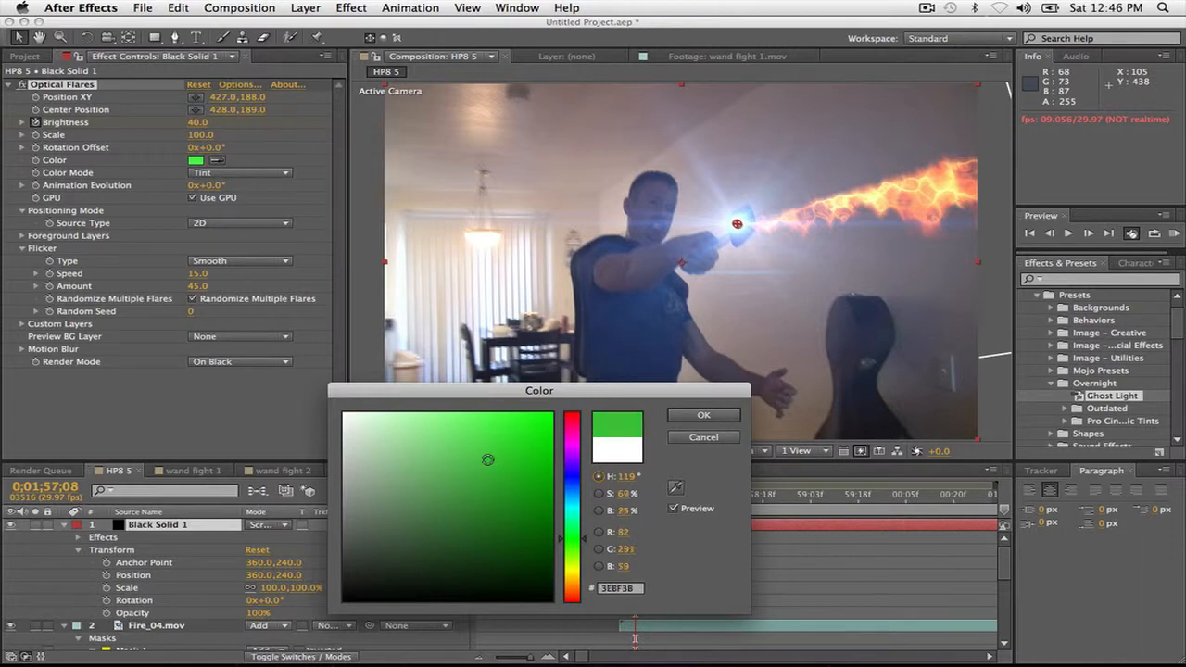
pyautogui.click(726, 419)
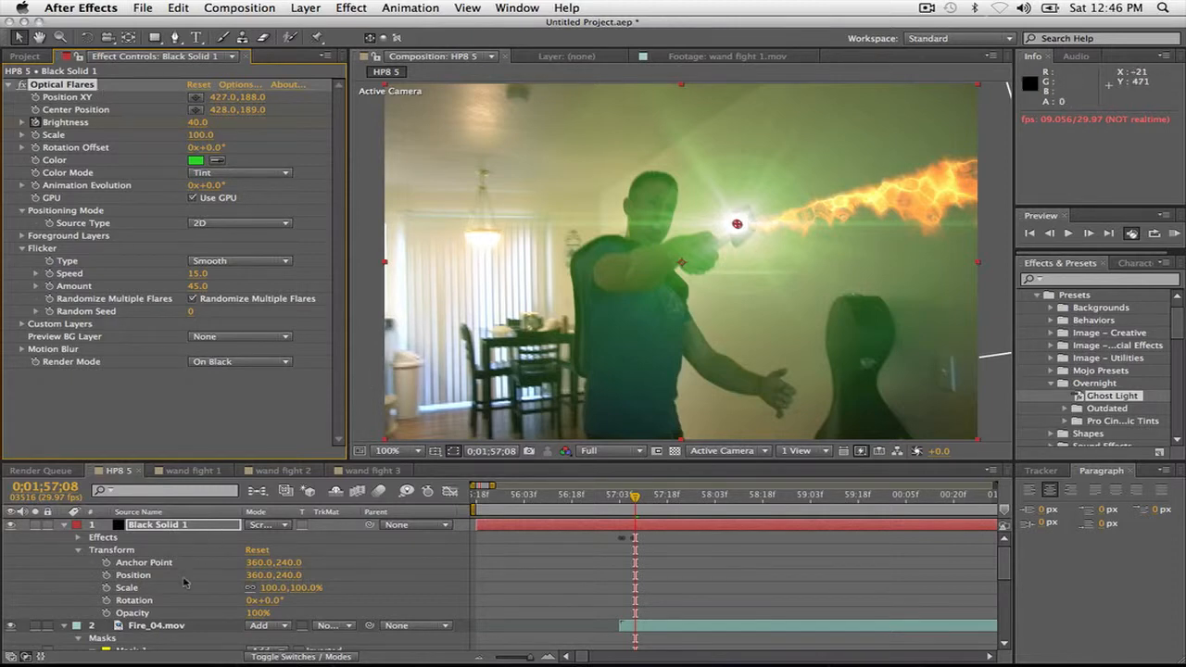
# Apply Curves to the Fire_04.mov layer and pull the middle of the Red channel's curve down slightly.
pyautogui.click(153, 626)
pyautogui.click(351, 7)
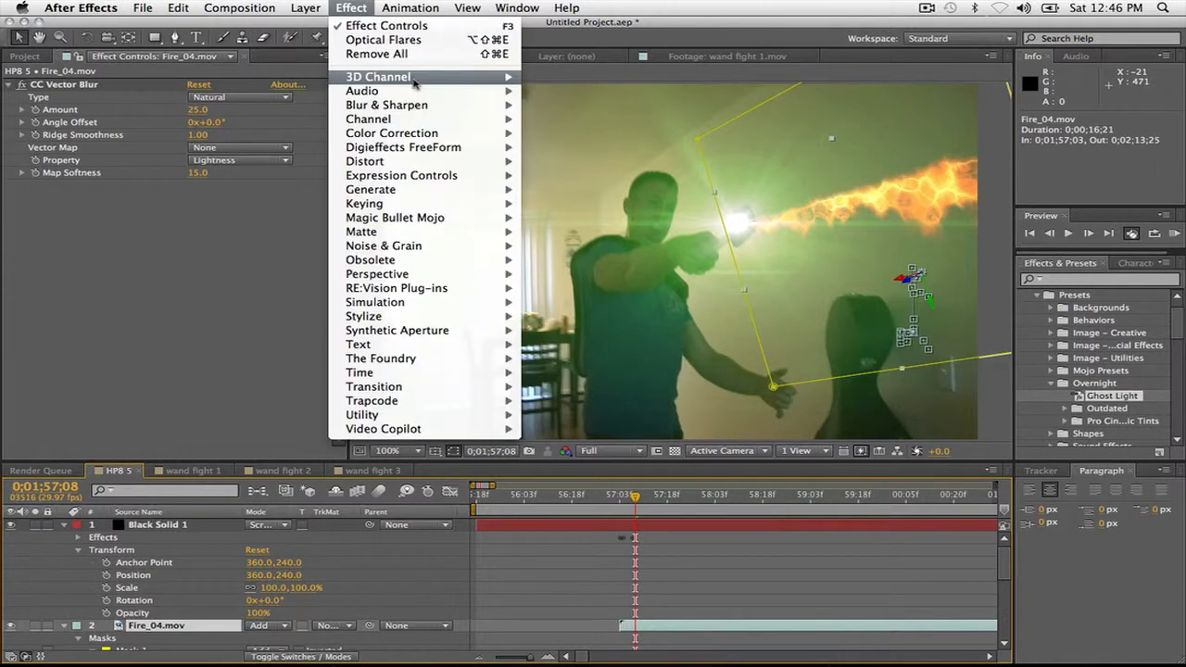
pyautogui.moveTo(458, 137)
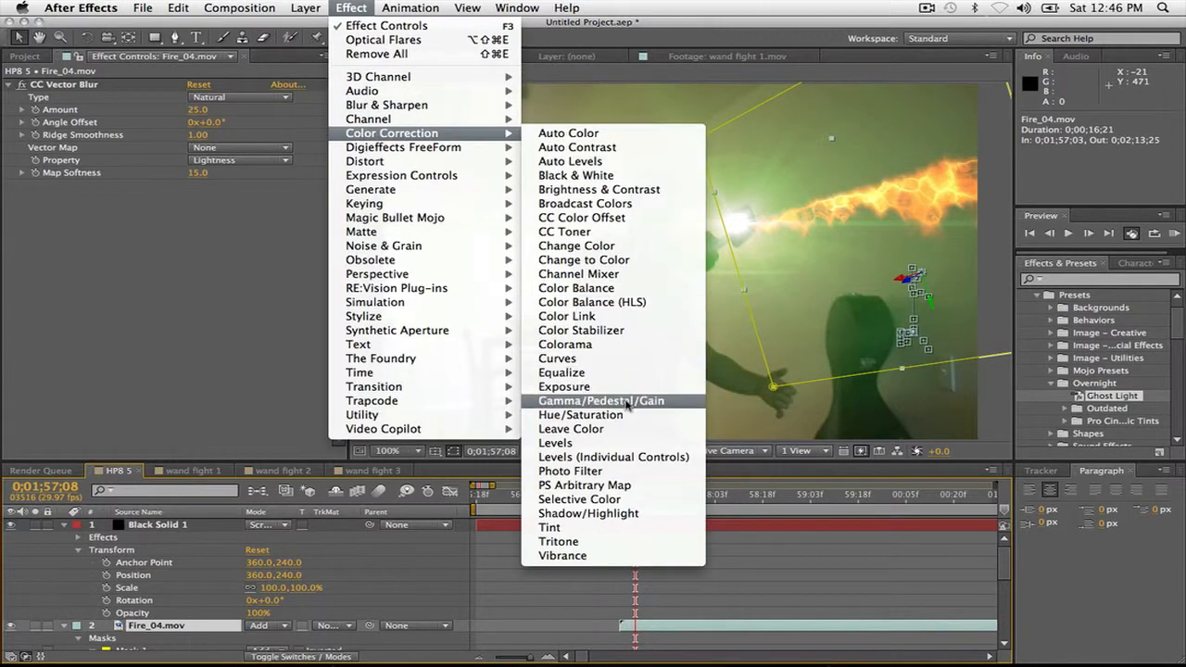
pyautogui.click(610, 359)
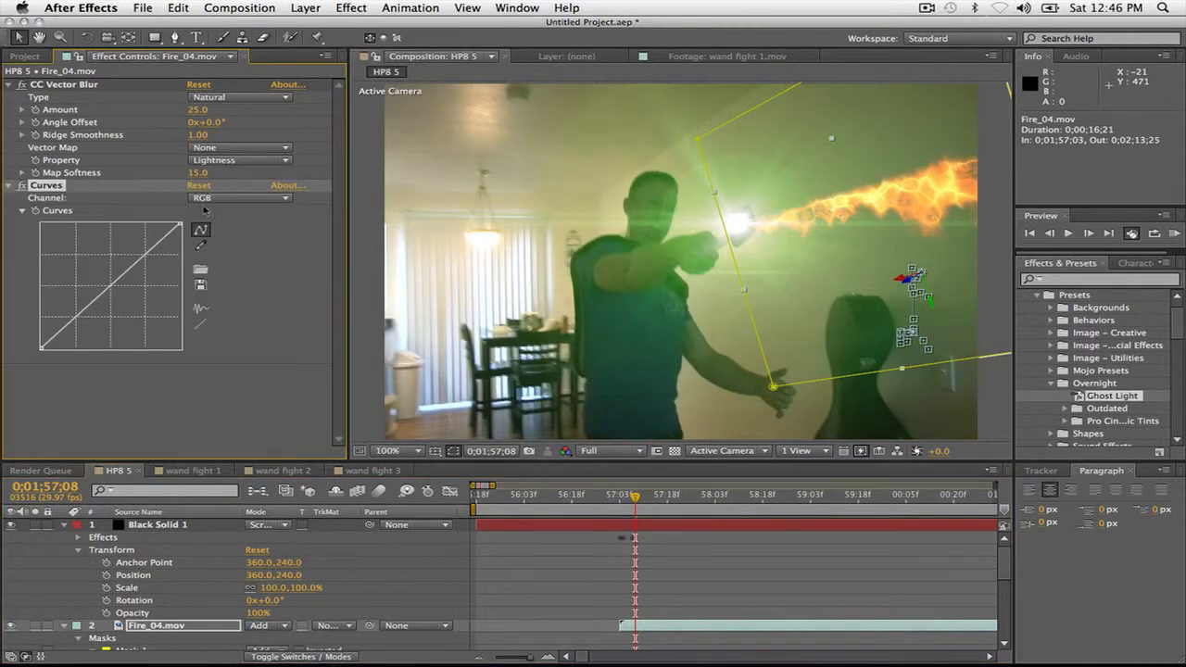
pyautogui.click(209, 198)
pyautogui.click(213, 227)
pyautogui.moveTo(111, 289); pyautogui.dragTo(126, 299)
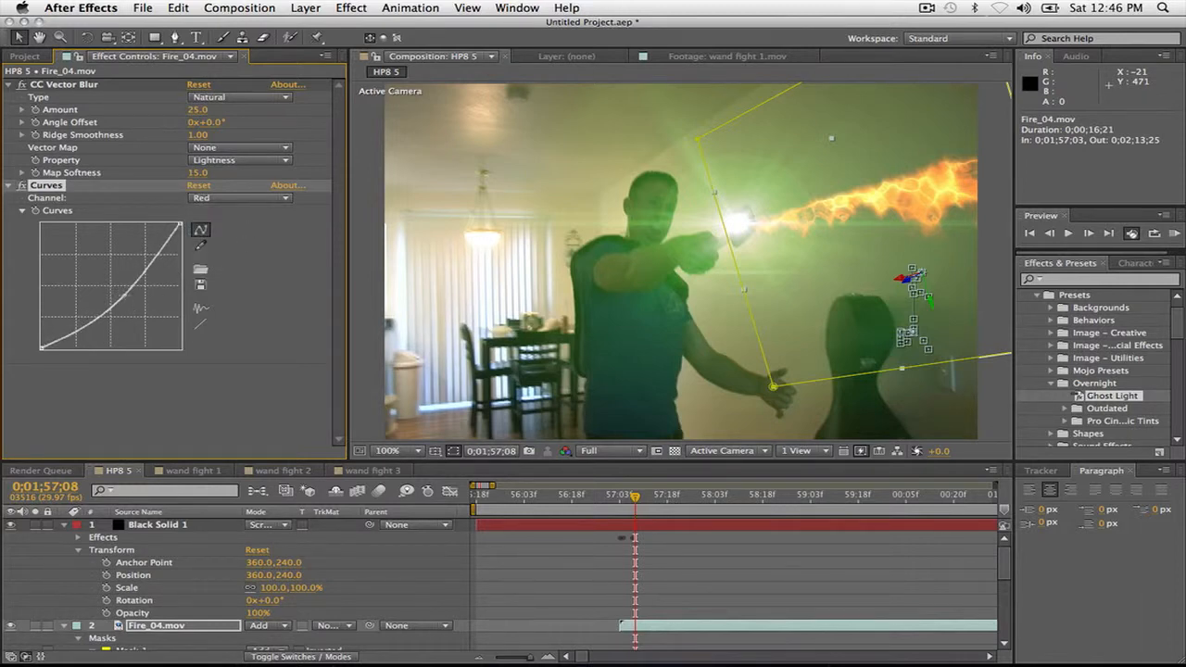
# Raise the shadows and midtones of the Green channel's curve steeply in the Curves effect on Fire_04.mov.
pyautogui.click(288, 198)
pyautogui.click(126, 286)
pyautogui.moveTo(108, 285); pyautogui.dragTo(85, 267)
pyautogui.moveTo(59, 311); pyautogui.dragTo(53, 309)
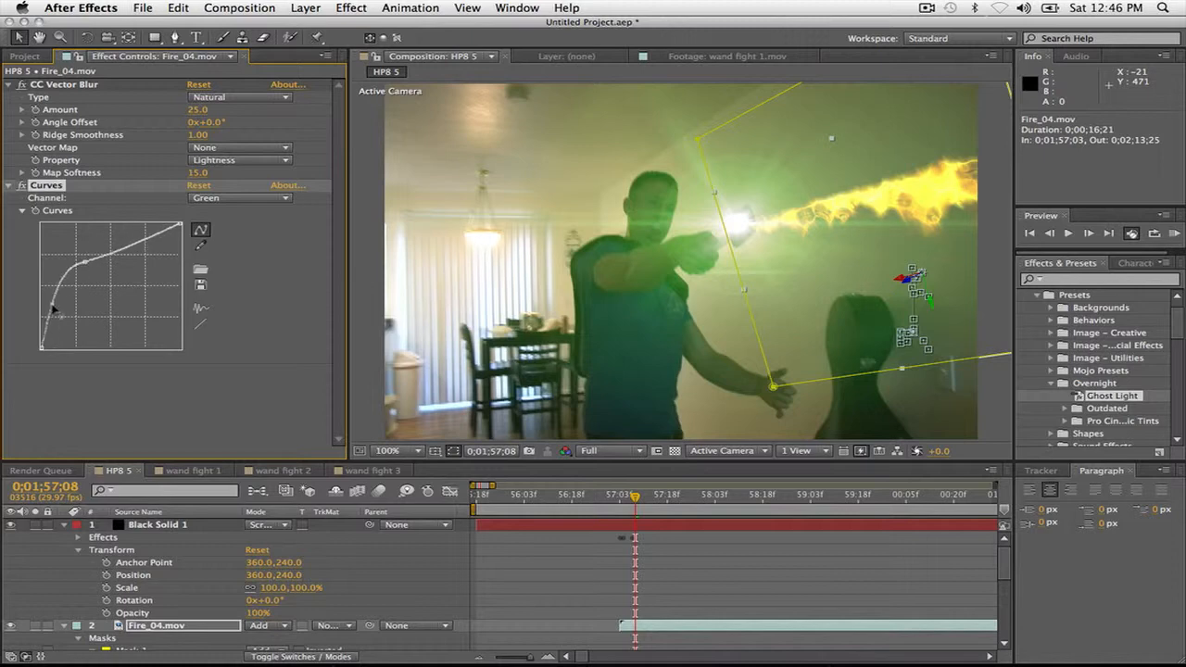
# Switch the Fire_04.mov Curves effect to the RGB channel and pull the curve down in the shadows and highlights.
pyautogui.click(239, 200)
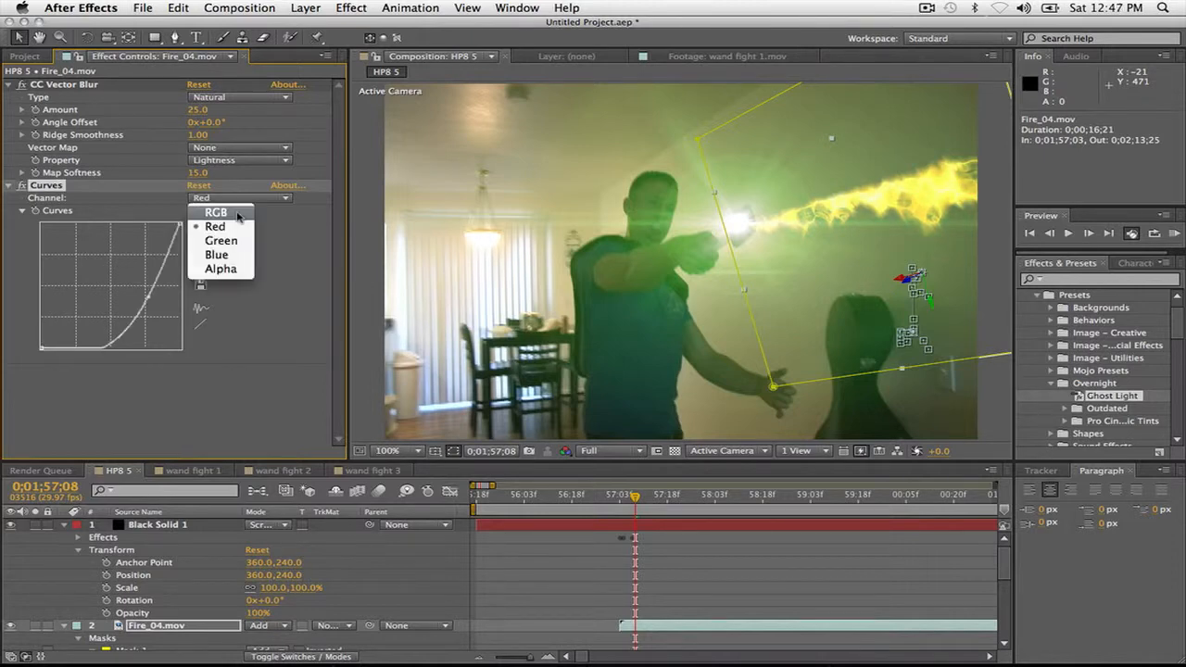
pyautogui.click(238, 213)
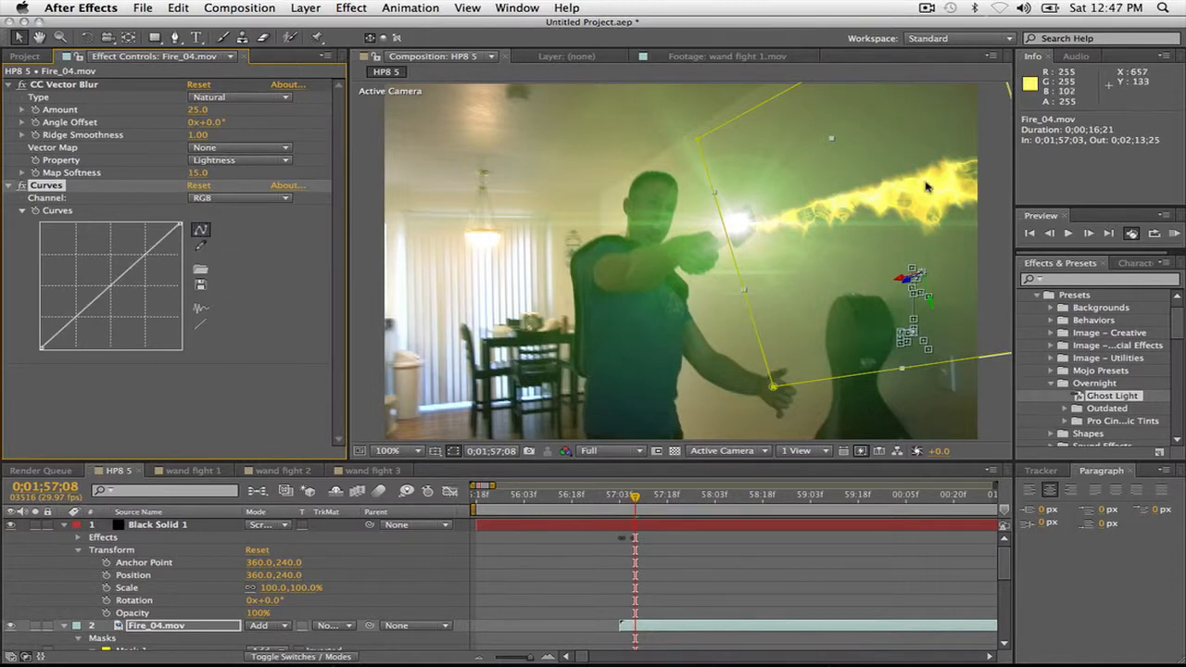
pyautogui.moveTo(89, 307); pyautogui.dragTo(88, 334)
pyautogui.moveTo(154, 270); pyautogui.dragTo(147, 291)
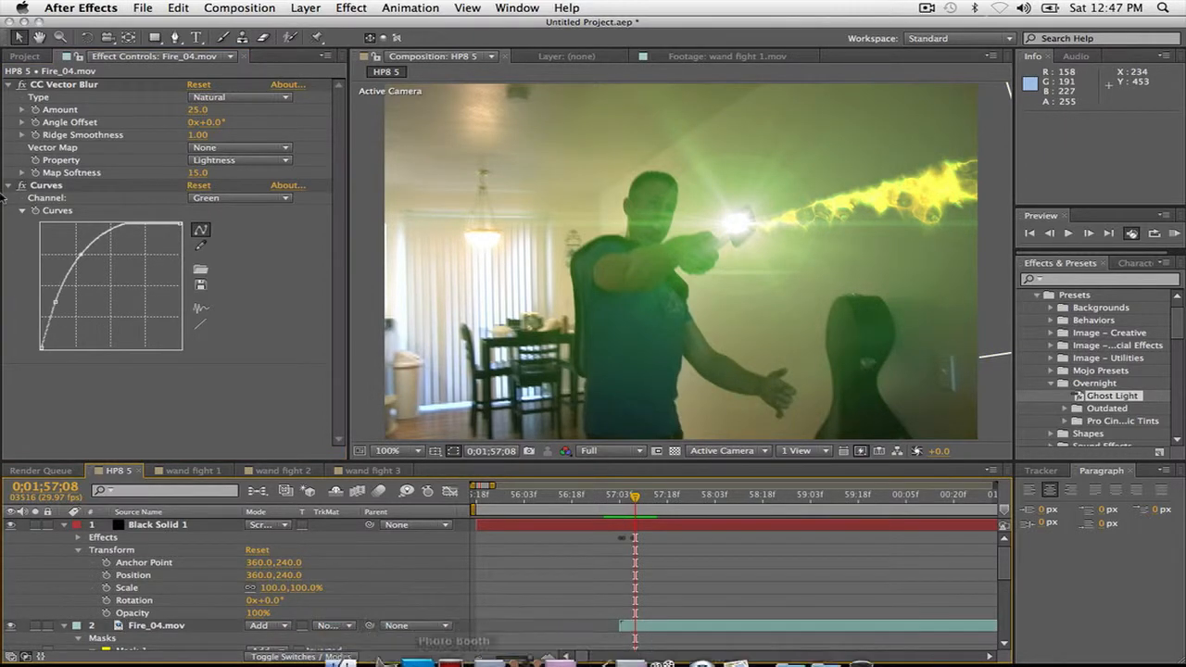
# Import Charge_22.mov into the project from the 03. Charges folder of Action Essentials 2.
pyautogui.click(25, 57)
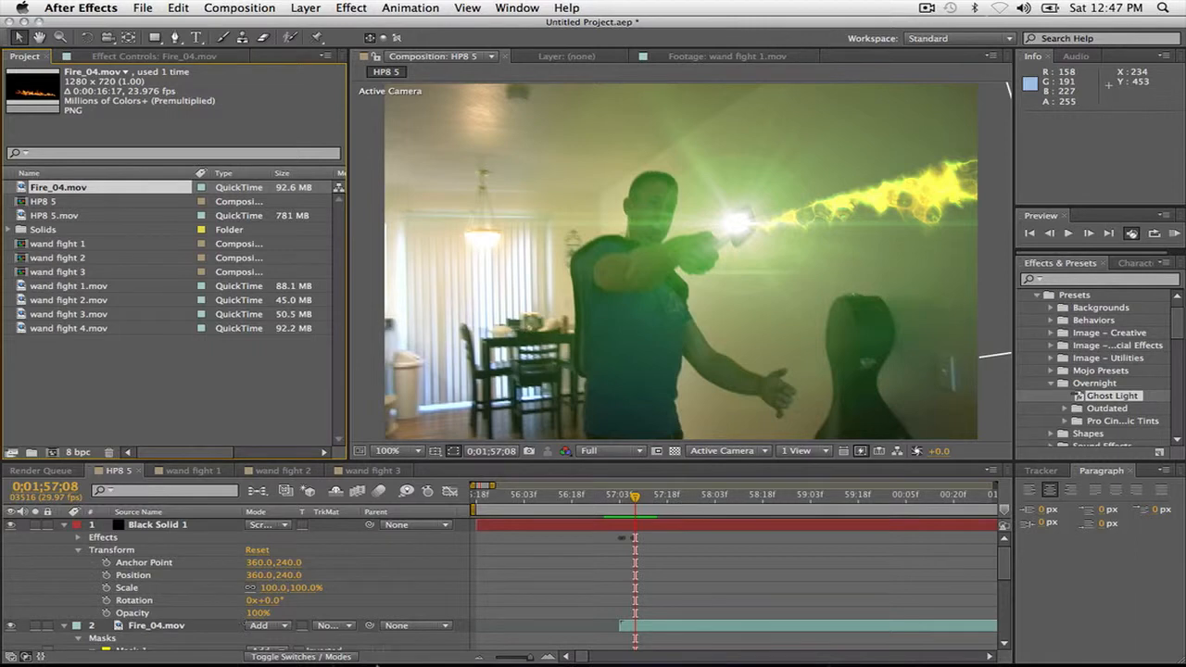
pyautogui.click(320, 637)
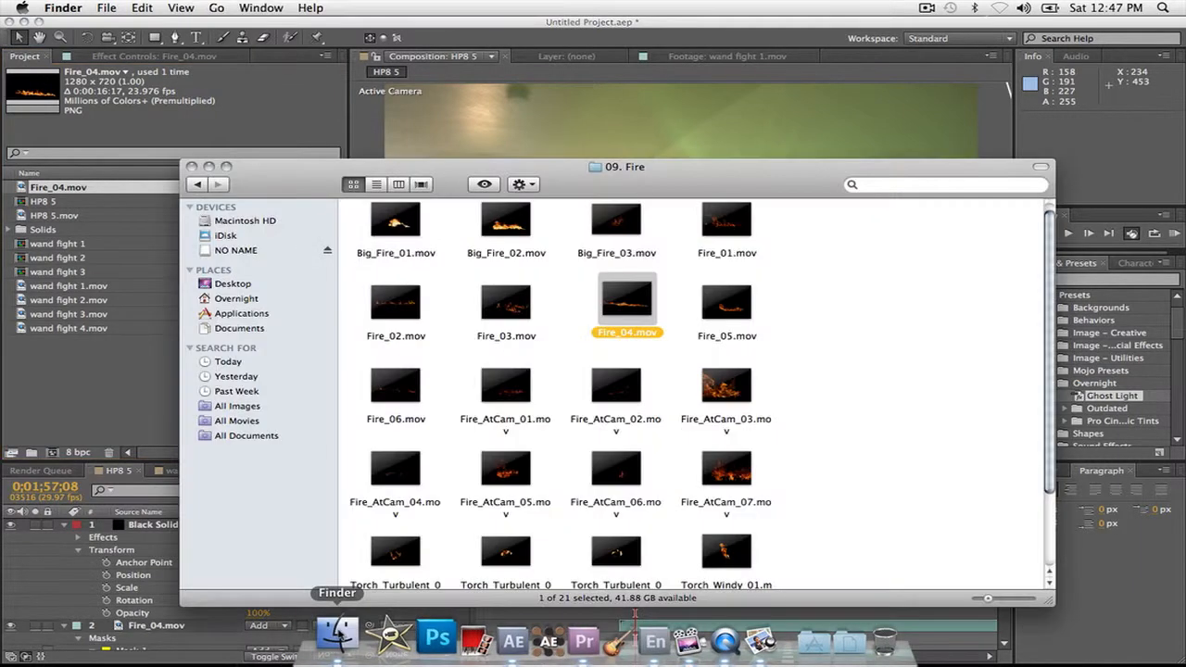
pyautogui.click(194, 185)
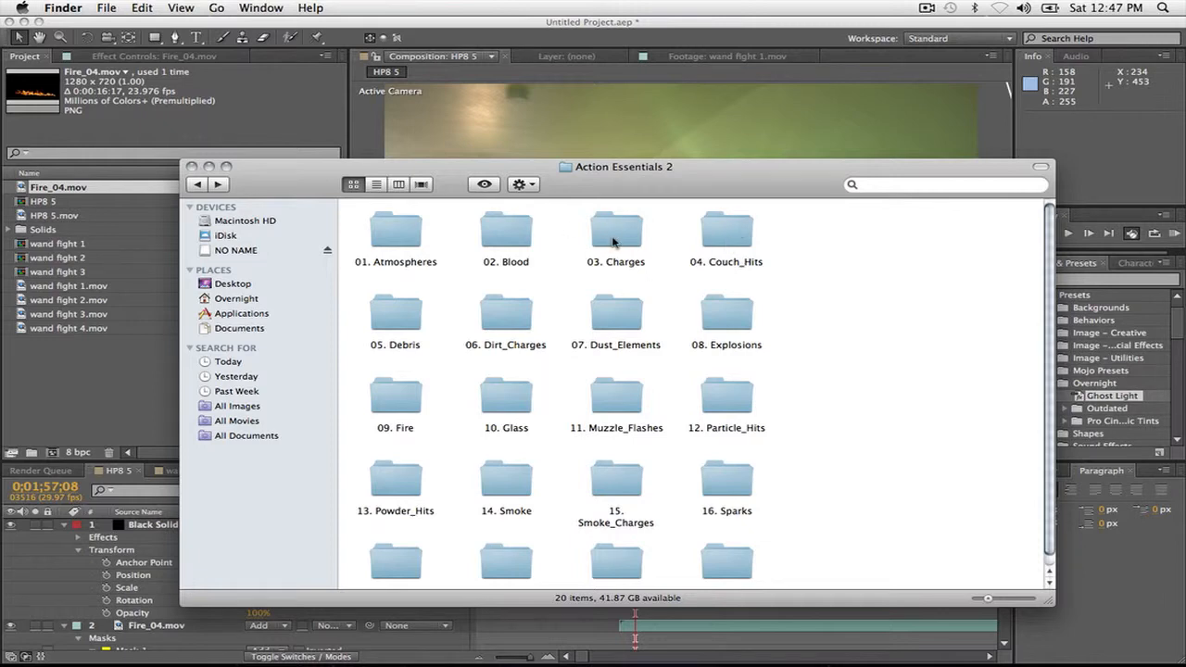
pyautogui.doubleClick(612, 242)
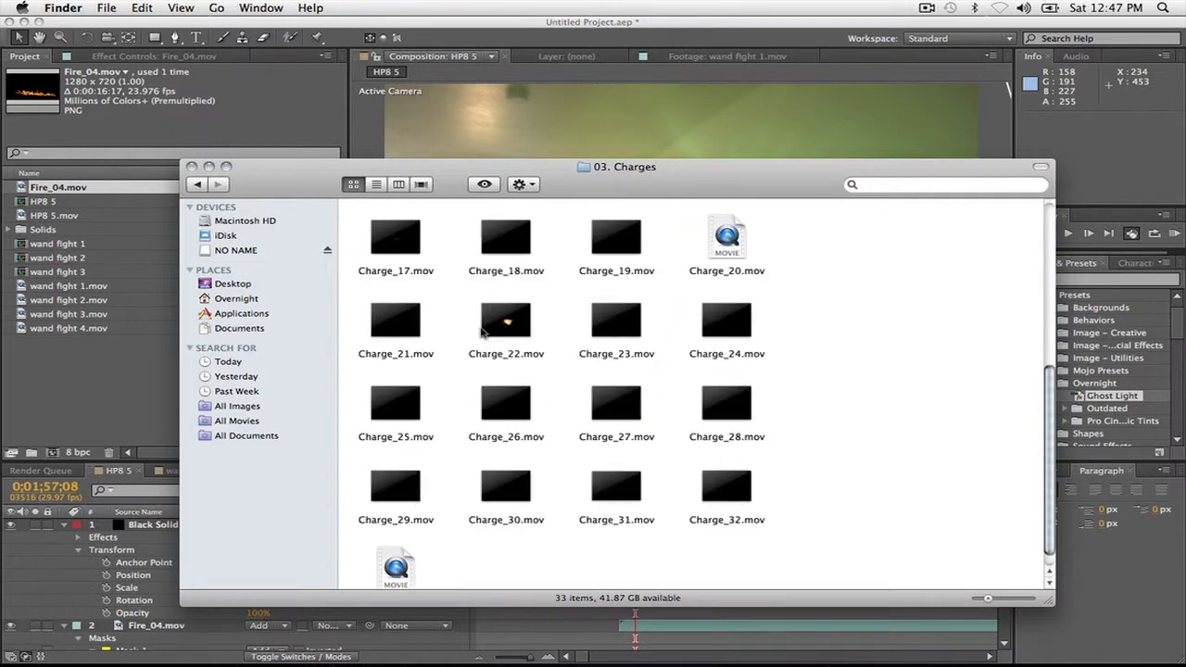
pyautogui.moveTo(482, 334); pyautogui.dragTo(68, 329)
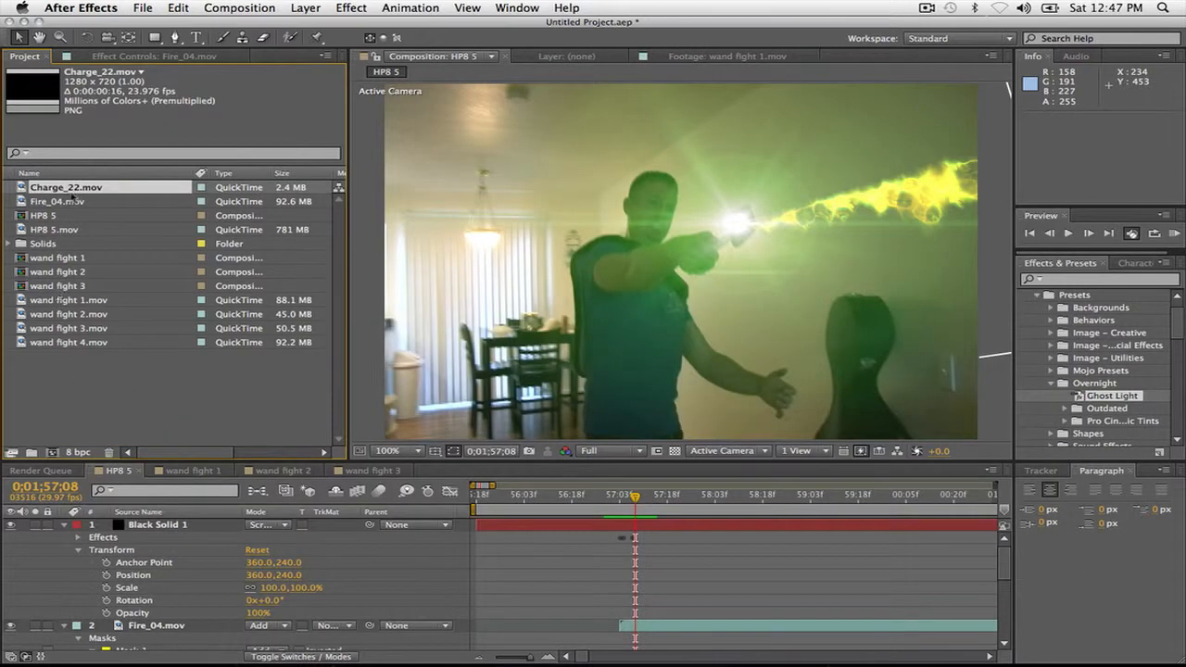
# Add Charge_22.mov to the HP8 5 composition as a layer and shift it to start at 0;01;57;04.
pyautogui.moveTo(72, 187); pyautogui.dragTo(162, 525)
pyautogui.press('pageup')
pyautogui.press('pageup')
pyautogui.press('pageup')
pyautogui.press('pageup')
pyautogui.press('pageup')
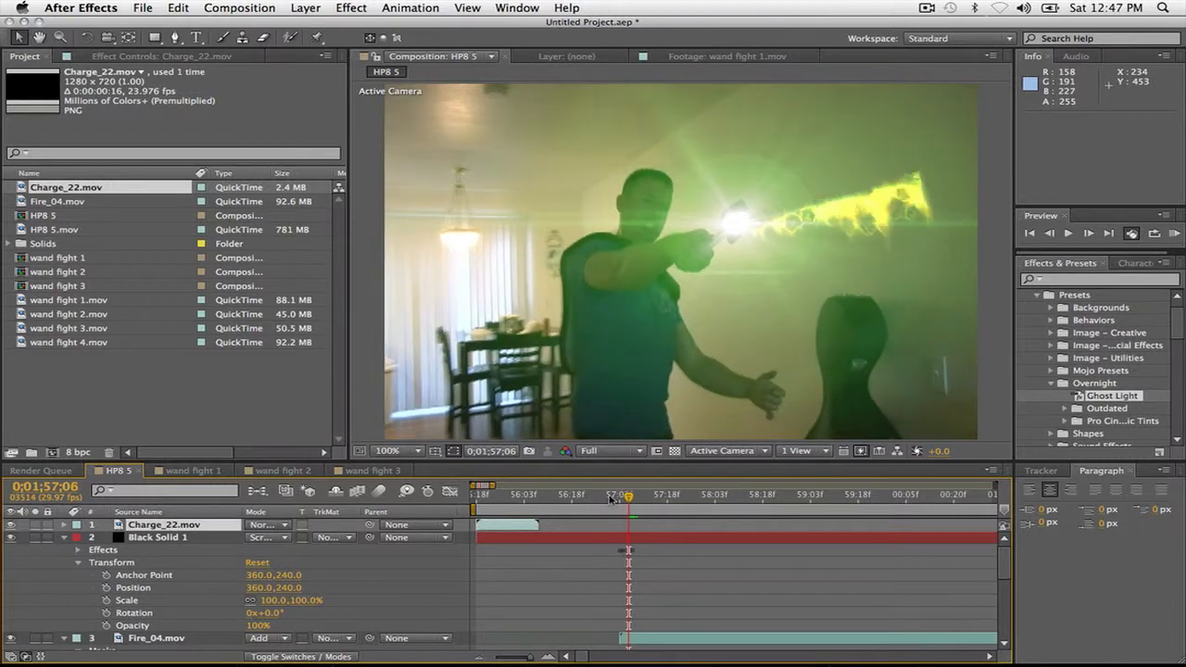
pyautogui.press('pagedown')
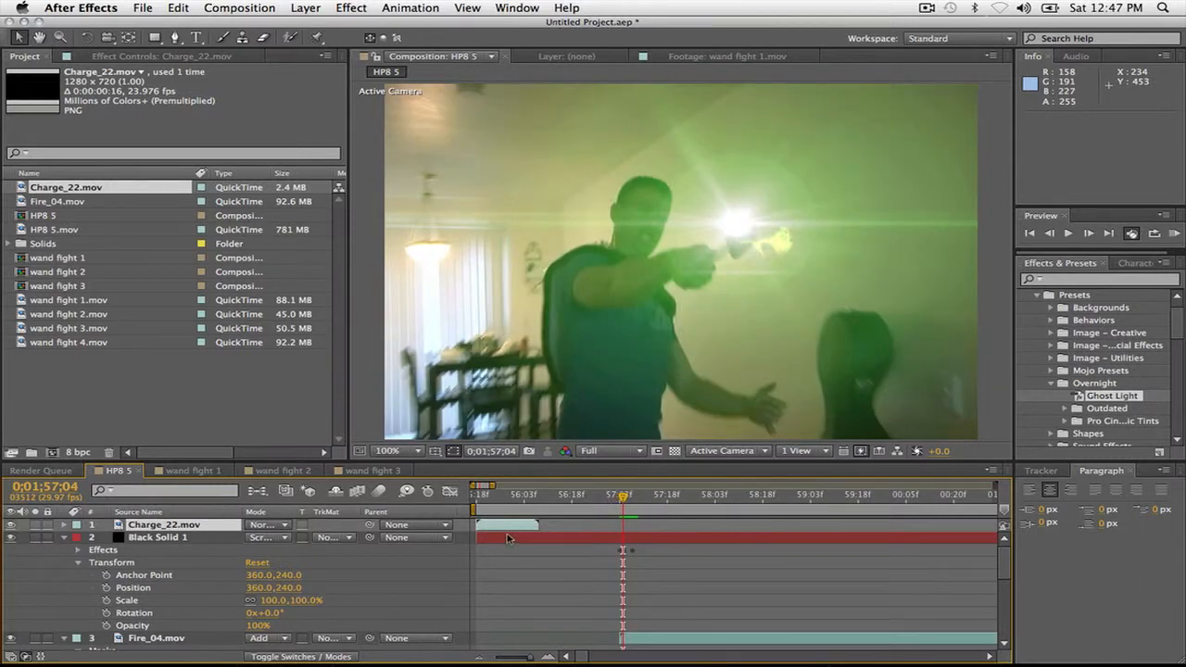
pyautogui.moveTo(508, 526); pyautogui.dragTo(654, 518)
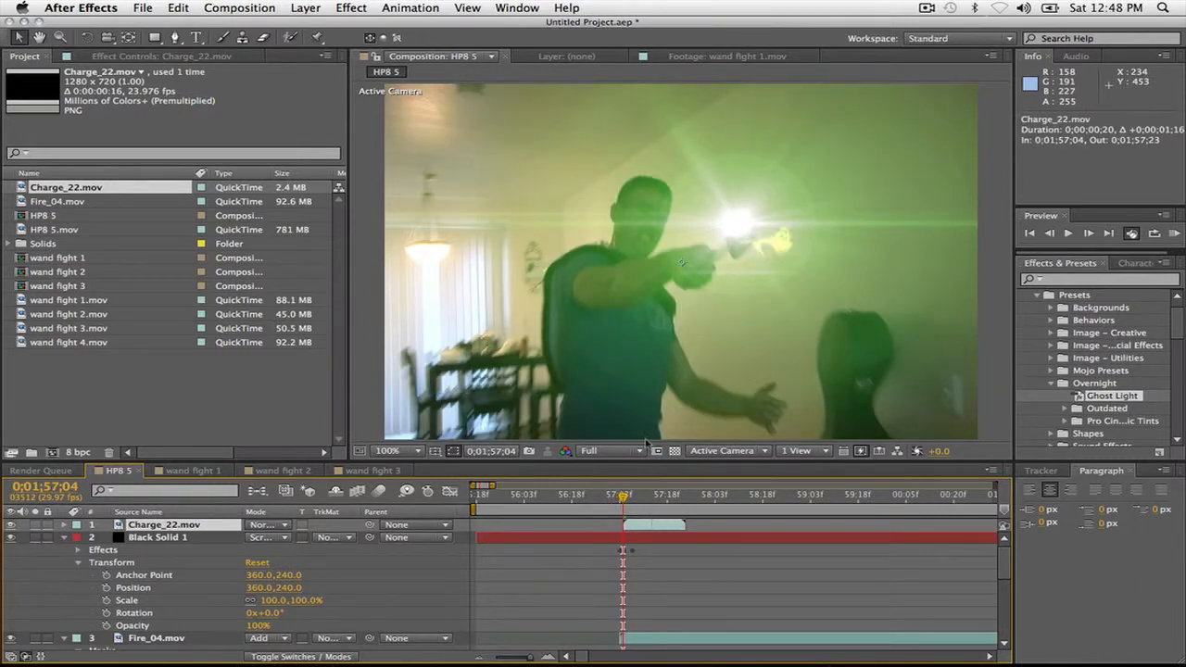
# Place the Charge_22.mov layer beneath Black Solid 1 and set its blending mode to Add.
pyautogui.hotkey('ctrl', '[')
pyautogui.click(278, 627)
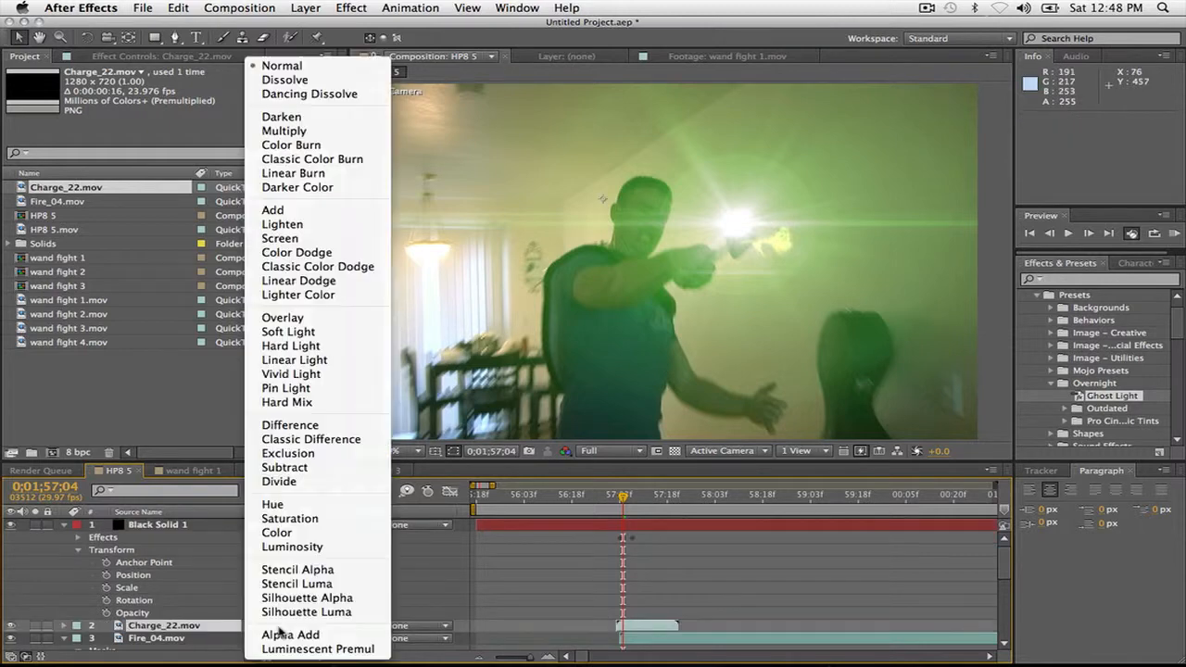
pyautogui.click(297, 211)
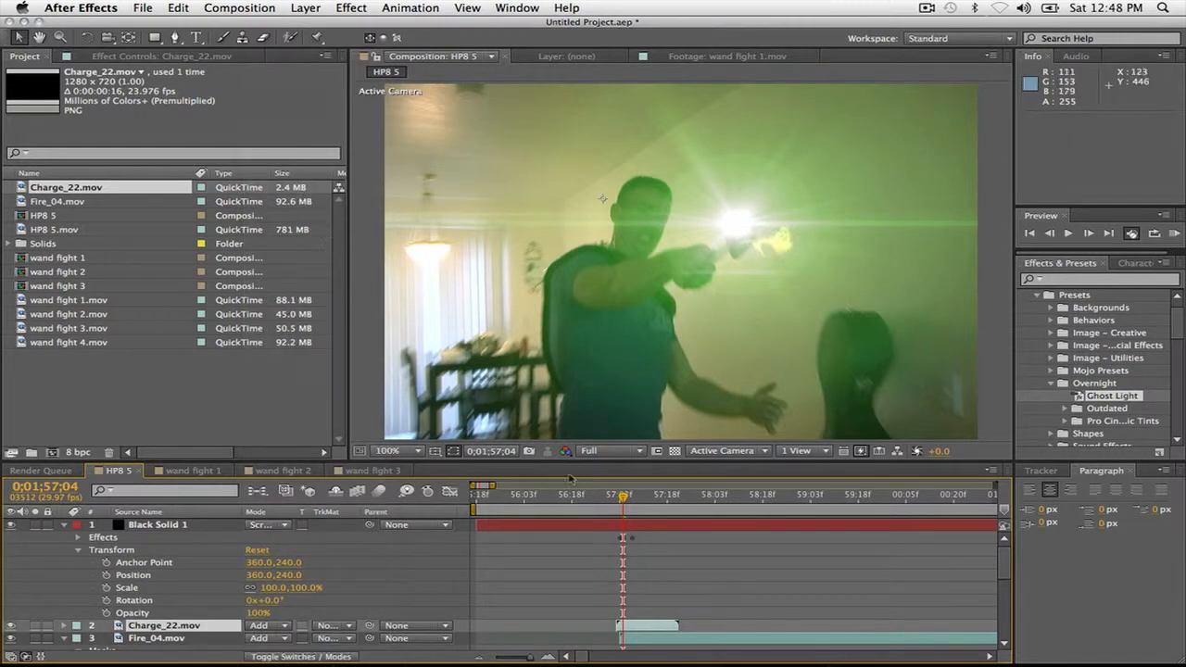
# Preview the shot from 0;01;56;27 and expand the Charge_22.mov layer's properties.
pyautogui.click(601, 498)
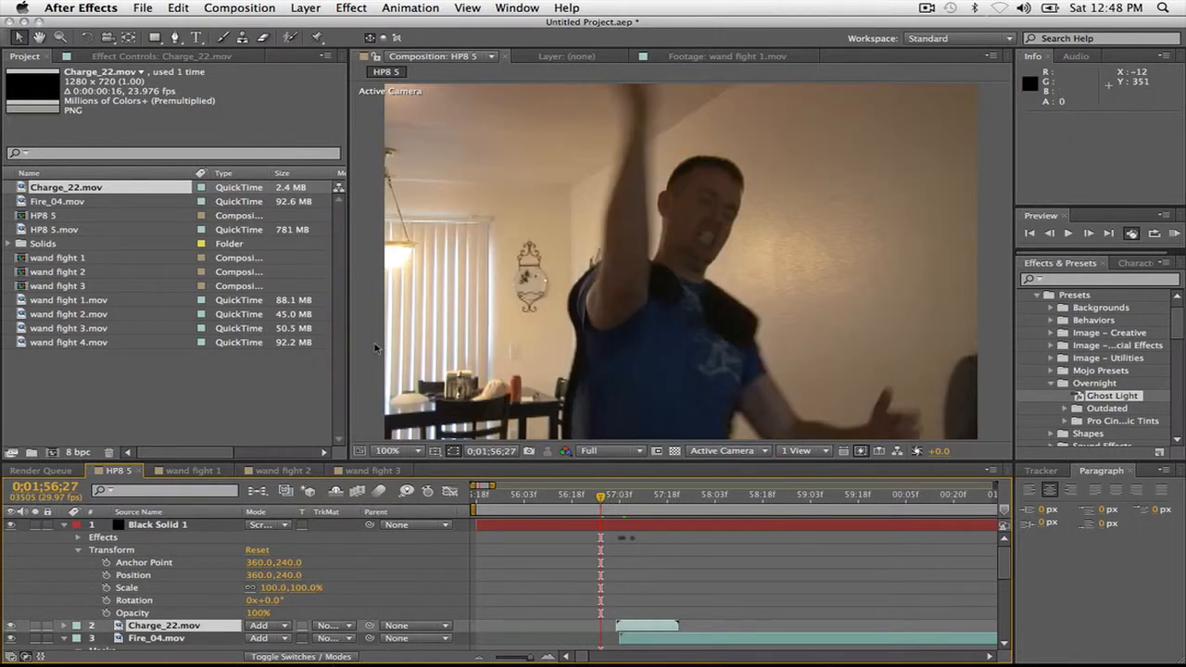
pyautogui.press('space')
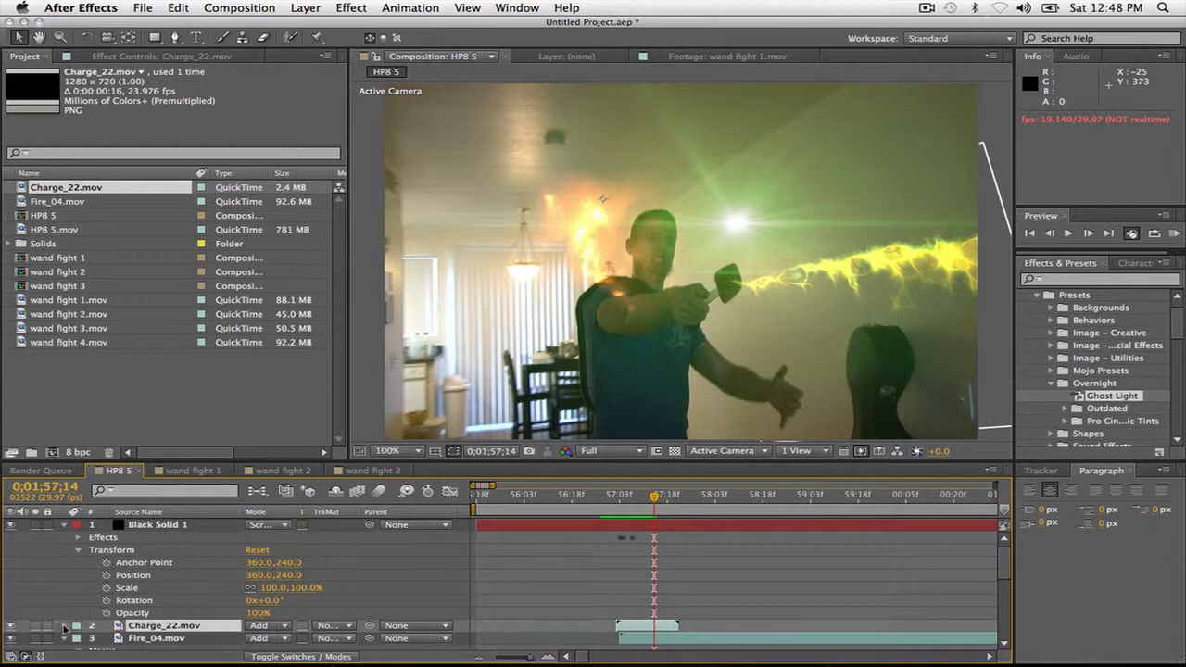
pyautogui.click(64, 626)
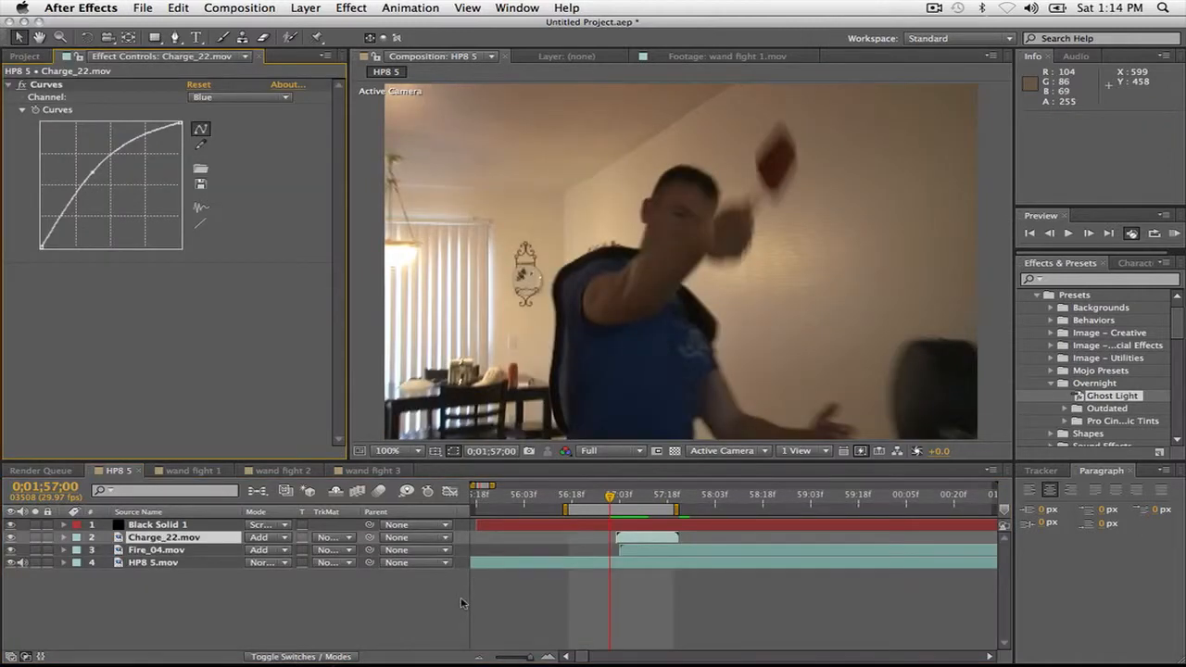
# Step frame by frame from 0;01;57;00 to 0;01;57;19 to examine the charge, fire and flare together.
pyautogui.press('pagedown')
pyautogui.press('pagedown')
pyautogui.press('pagedown')
pyautogui.press('pagedown')
pyautogui.press('pagedown')
pyautogui.press('pagedown')
pyautogui.press('pagedown')
pyautogui.press('pagedown')
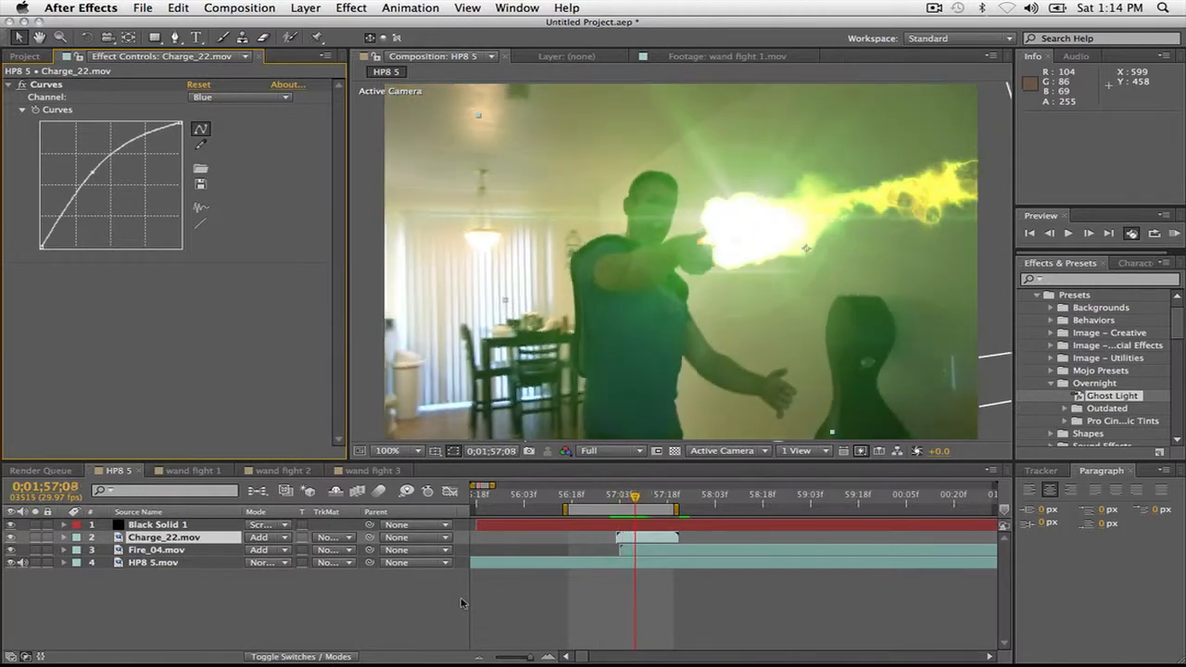
pyautogui.press('pagedown')
pyautogui.press('pagedown')
pyautogui.press('pagedown')
pyautogui.press('pagedown')
pyautogui.press('pagedown')
pyautogui.press('pagedown')
pyautogui.press('pagedown')
pyautogui.press('pagedown')
pyautogui.press('pagedown')
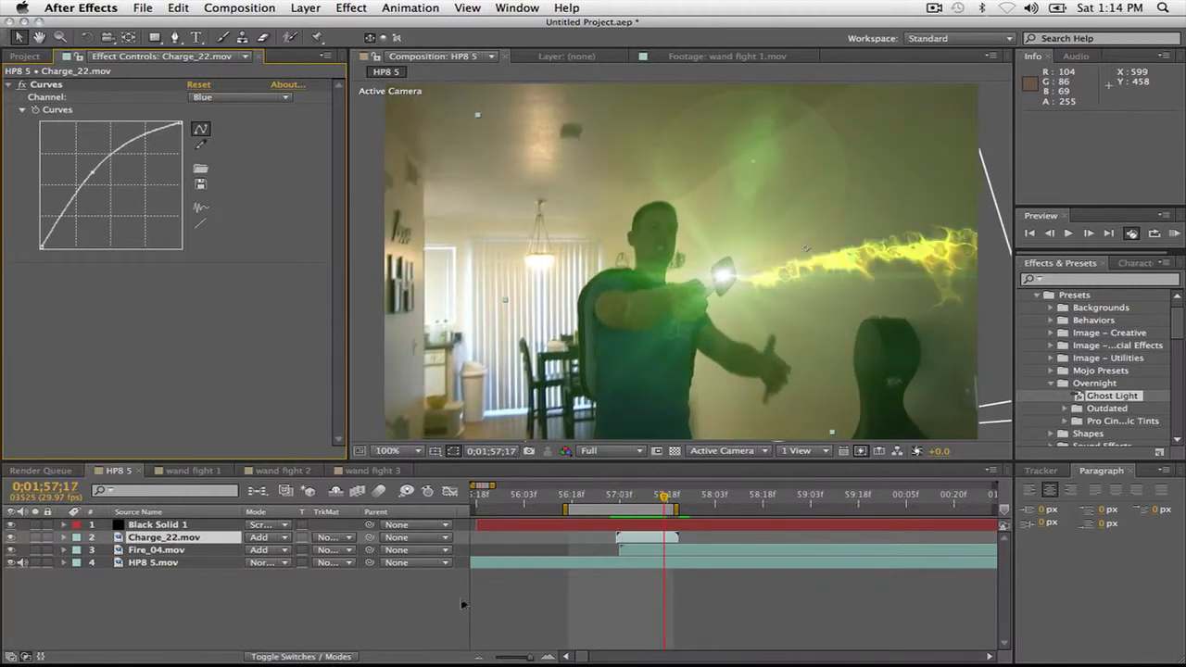
pyautogui.press('pagedown')
pyautogui.press('pagedown')
# Play RAM previews of the HP8 5 work area to check the spell in real time.
pyautogui.press('KP_0')
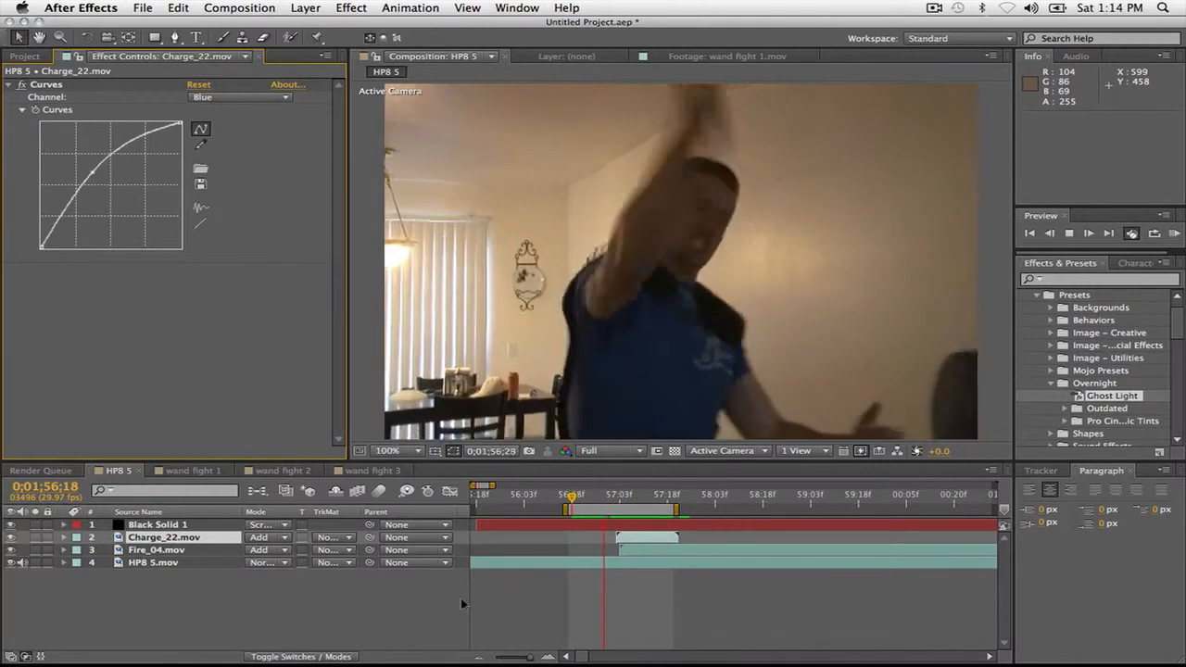
pyautogui.press('space')
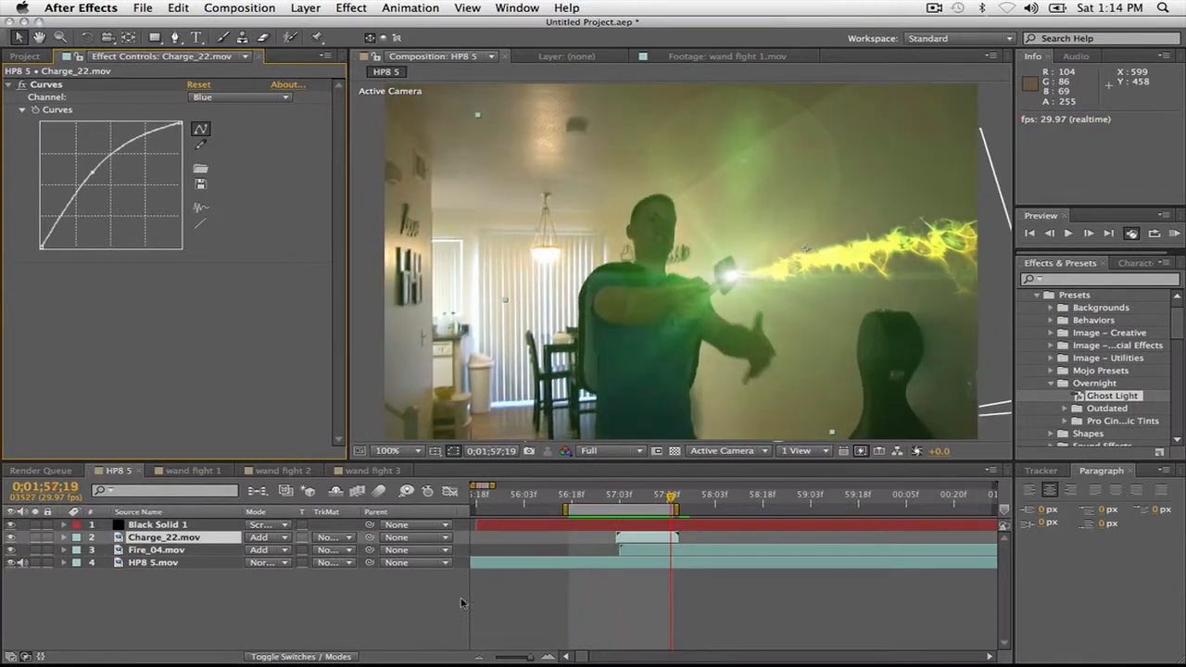
pyautogui.press('KP_0')
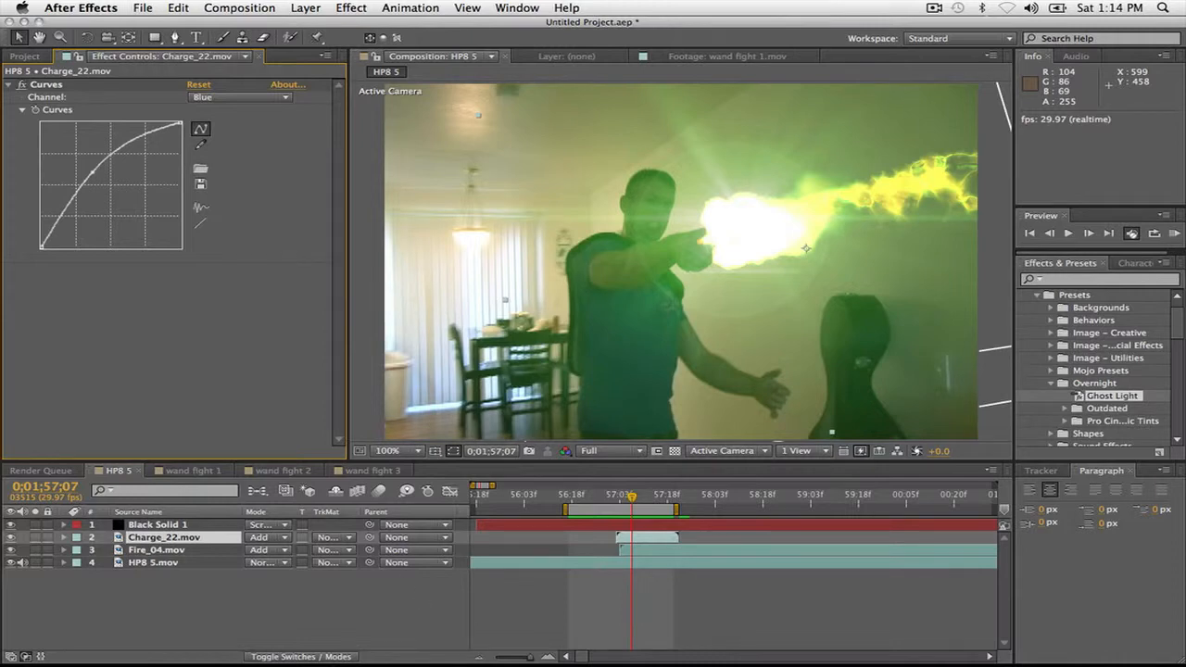
# Apply CC Vector Blur to the Charge_22.mov layer with an Amount of 90.
pyautogui.click(352, 8)
pyautogui.moveTo(398, 106)
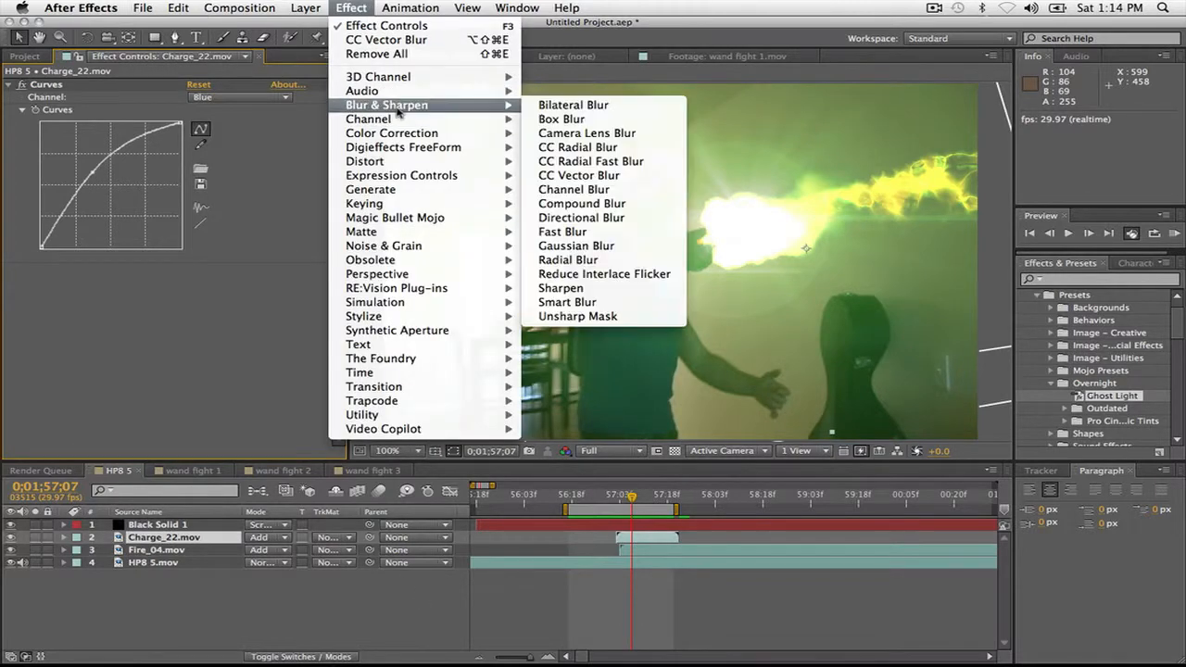
pyautogui.click(584, 175)
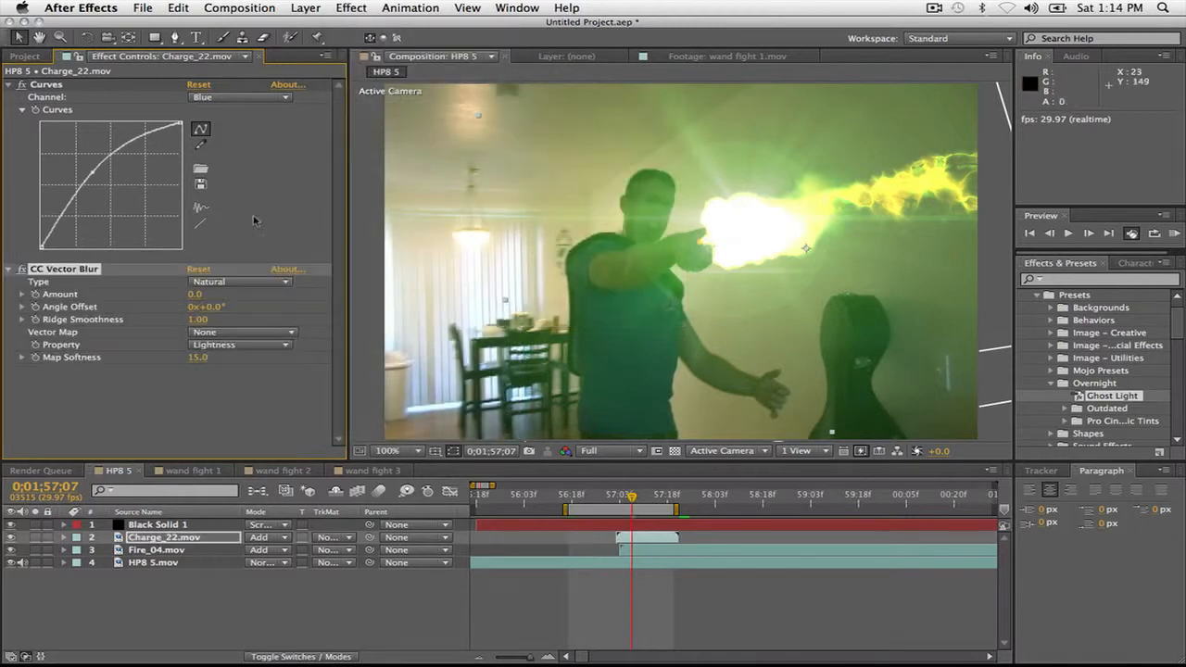
pyautogui.click(200, 294)
pyautogui.write('90')
pyautogui.click(187, 390)
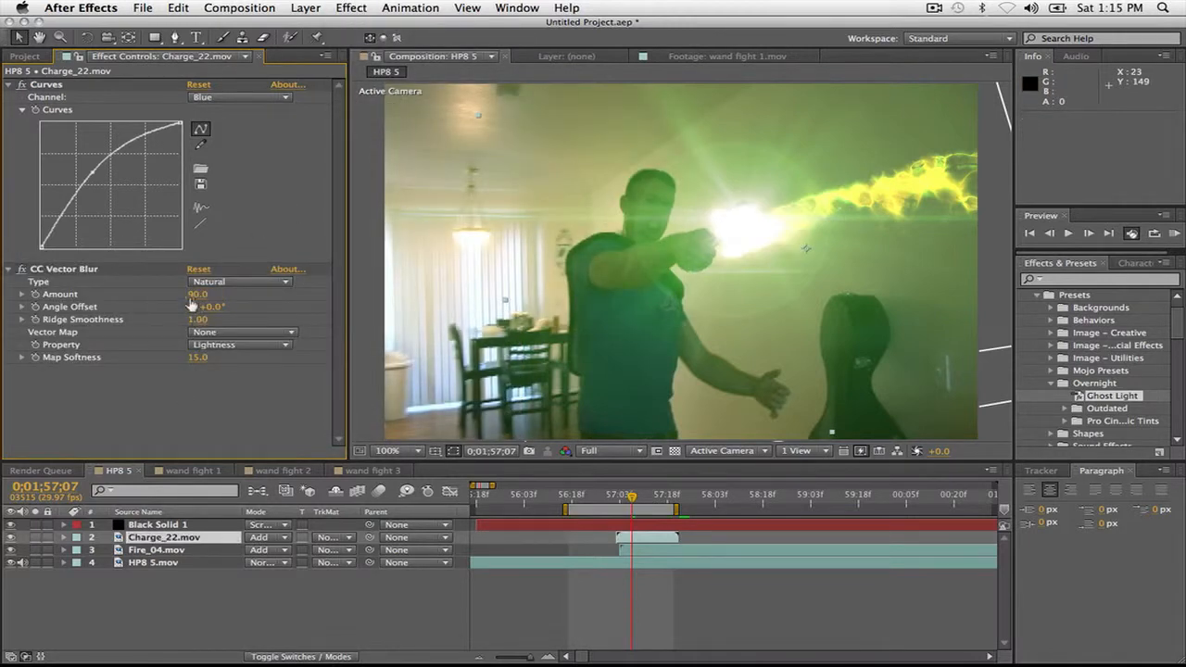
# Set the CC Vector Blur Amount on Charge_22.mov to 95 and preview the blurred charge.
pyautogui.click(192, 295)
pyautogui.write('95')
pyautogui.click(219, 411)
pyautogui.click(593, 505)
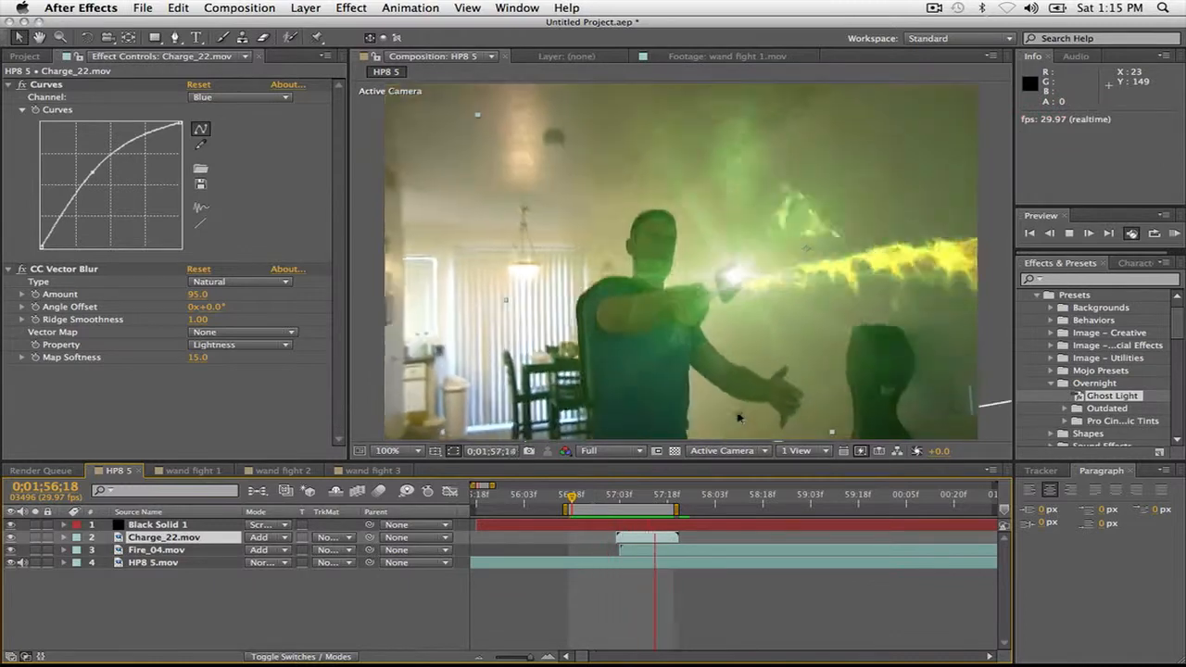
pyautogui.press('space')
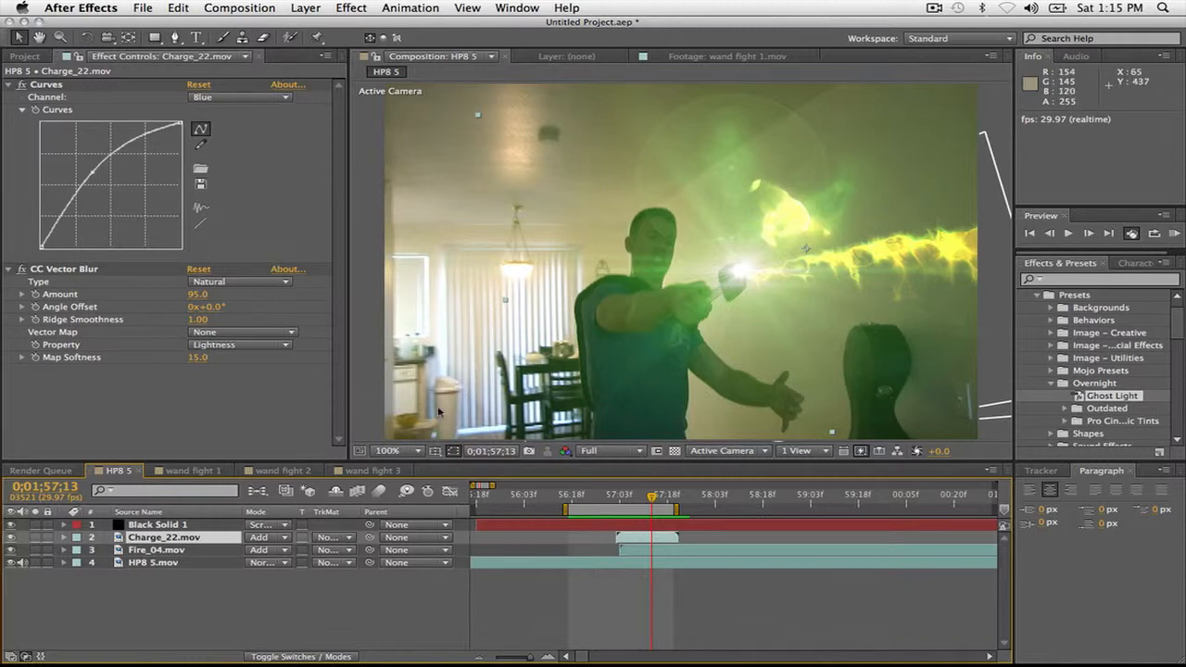
# Examine the finished spell effects in the wand fight 2 and wand fight 3 compositions.
pyautogui.click(290, 474)
pyautogui.click(501, 497)
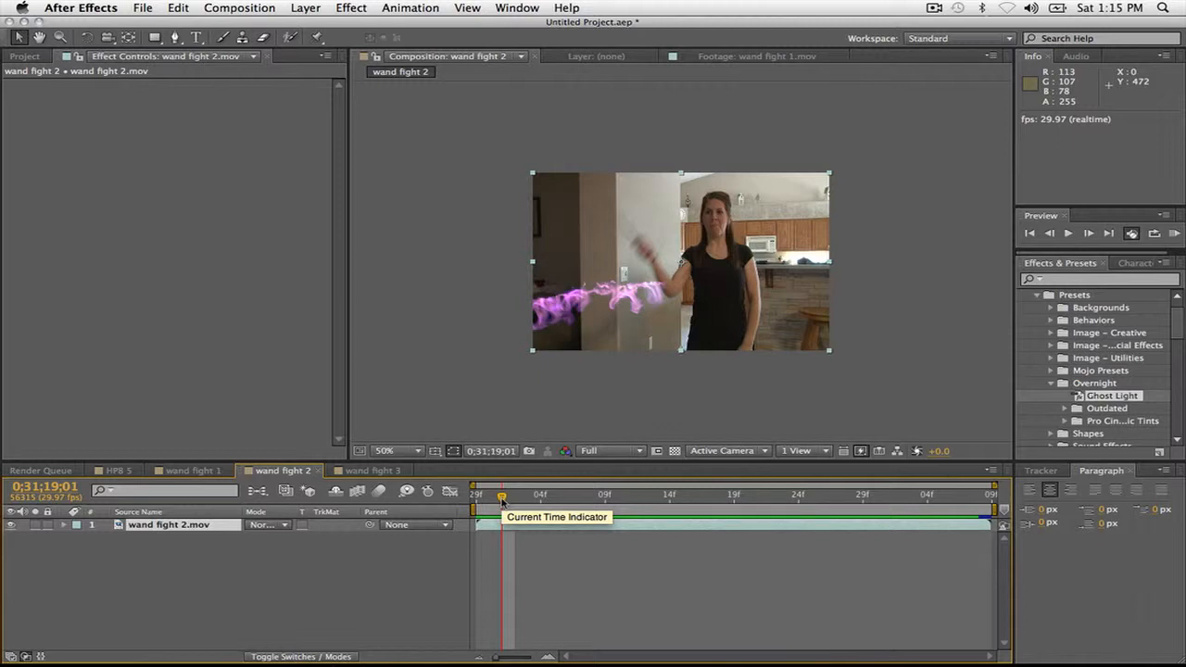
pyautogui.press('space')
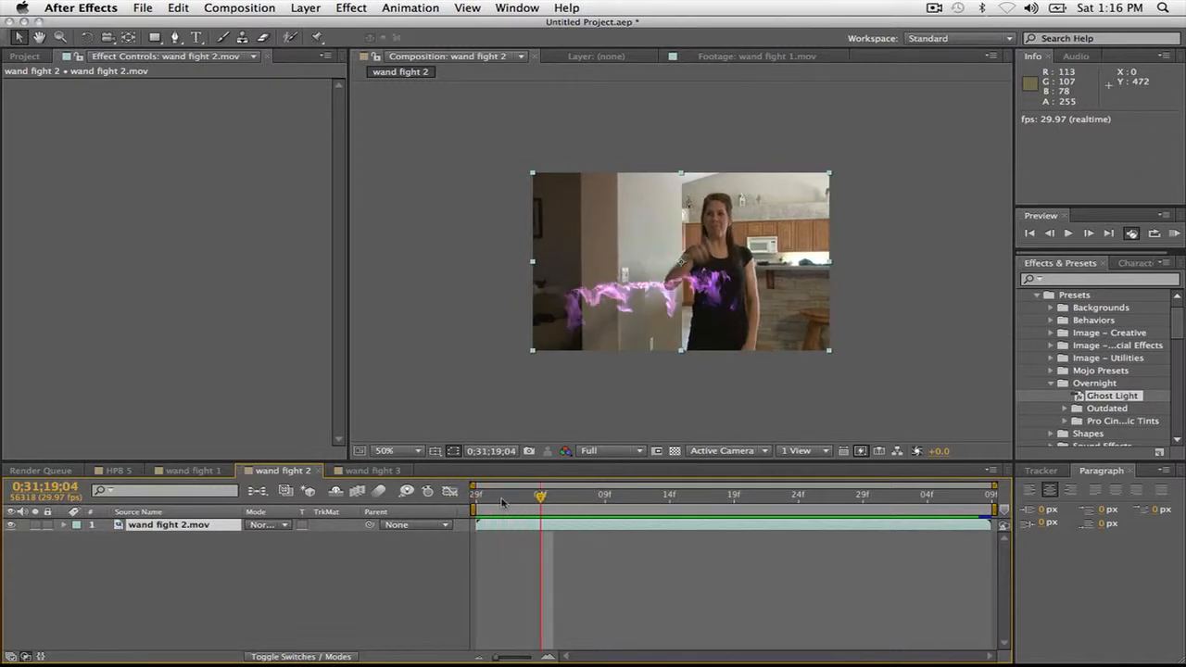
pyautogui.click(370, 470)
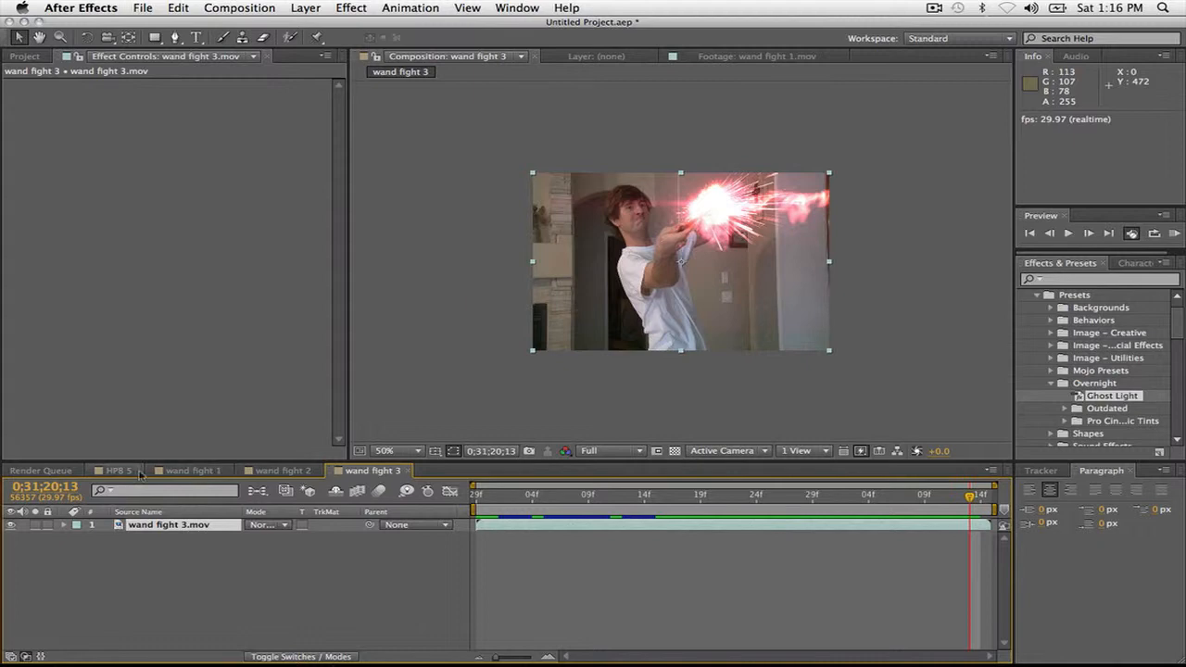
# Return to the HP8 5 composition and preview the spell from 0;01;56;27.
pyautogui.click(129, 471)
pyautogui.click(600, 501)
pyautogui.press('space')
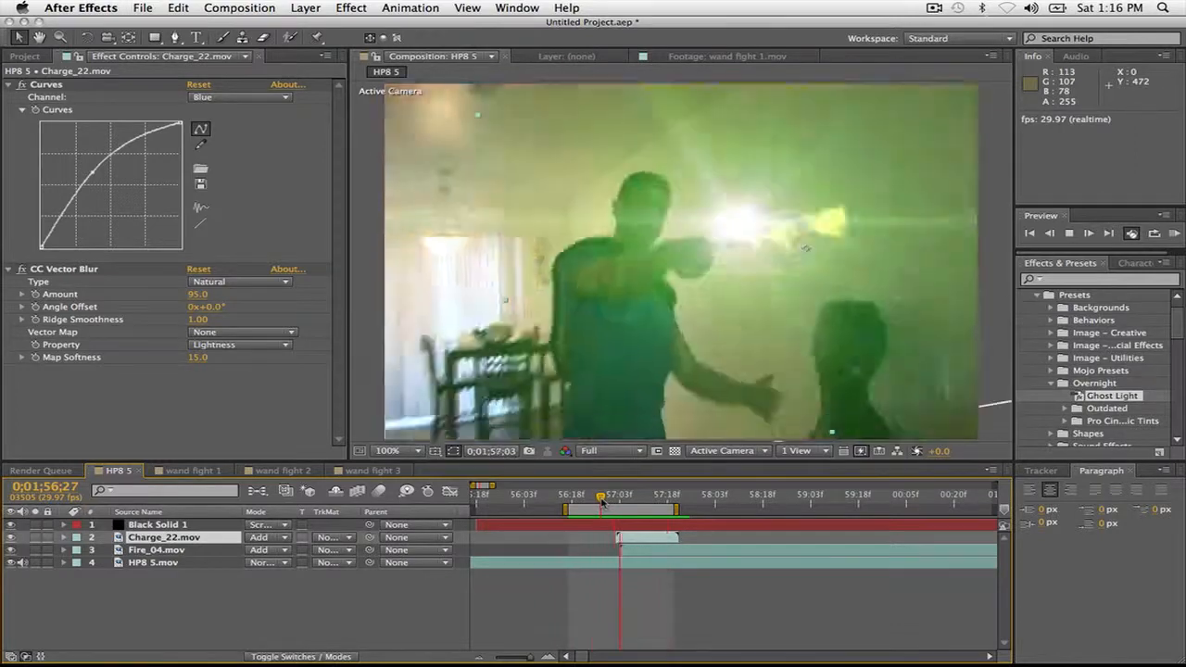
pyautogui.press('space')
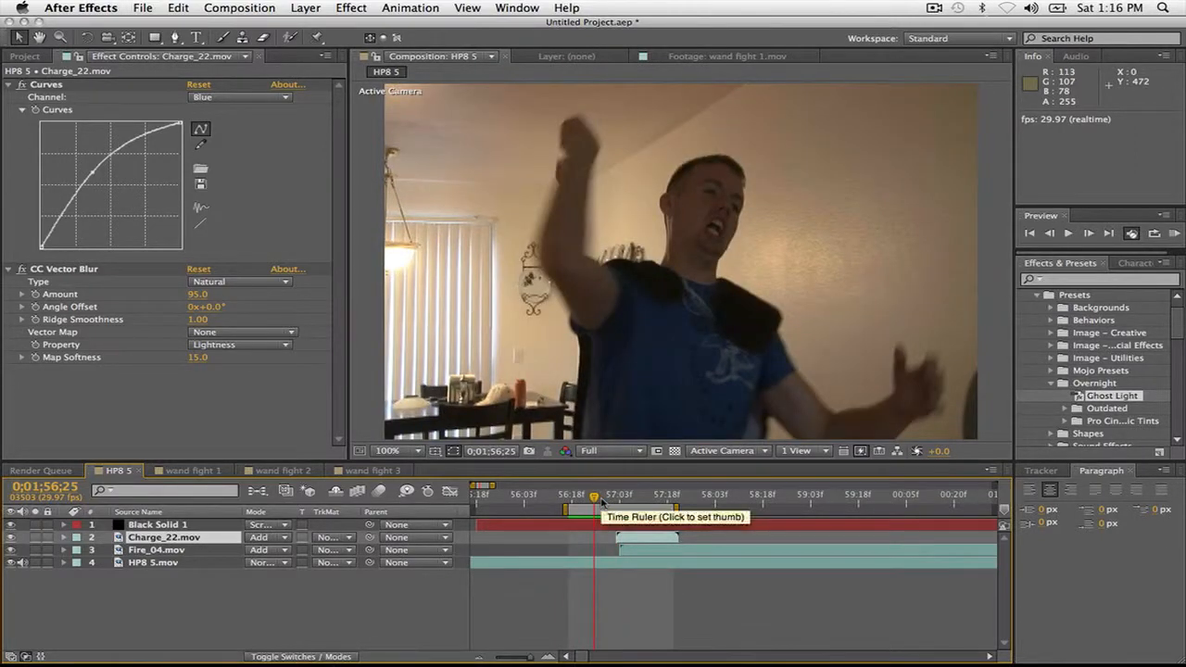